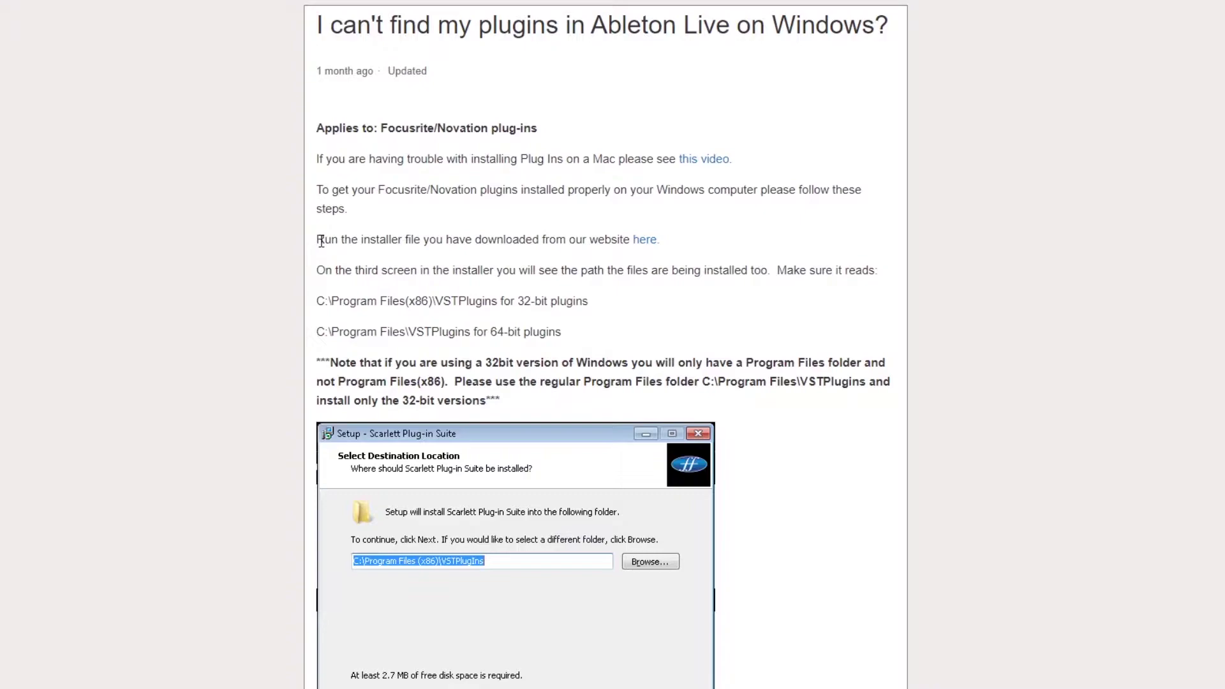
Step: Highlight the article's passage on running the installer and using the correct 32-bit and 64-bit VSTPlugins install paths
{"action": "left_click_drag", "start_coordinate": [317, 239], "coordinate": [541, 405]}
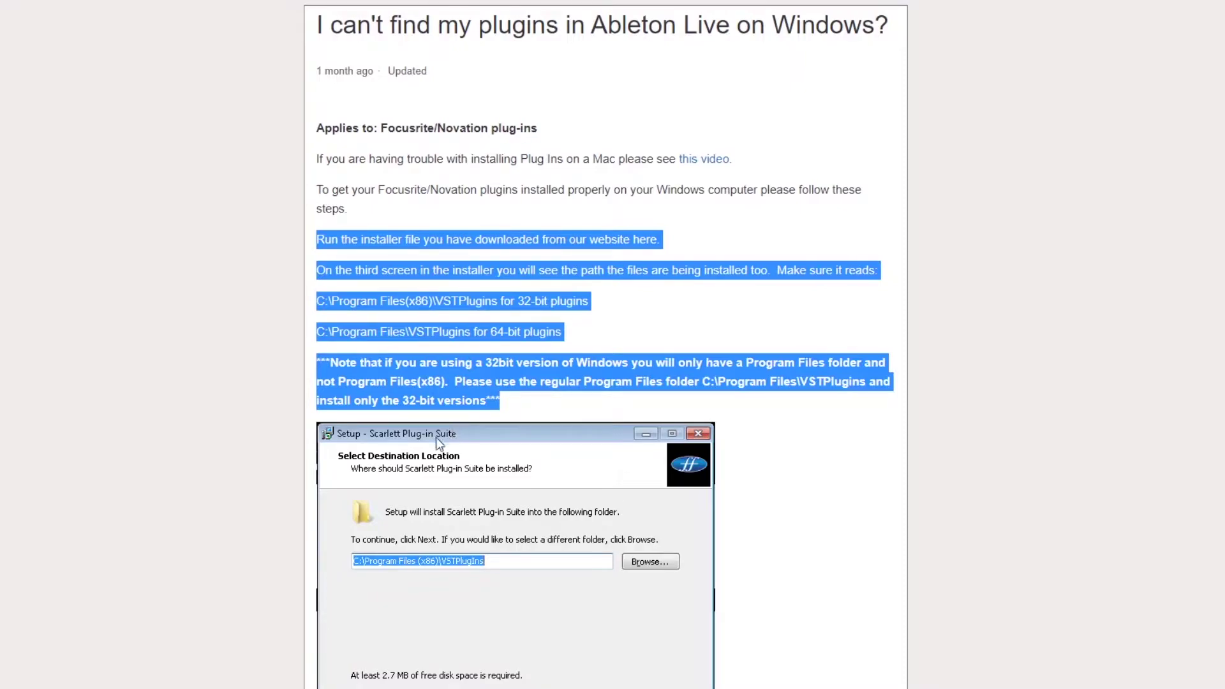
{"action": "left_click", "coordinate": [636, 322]}
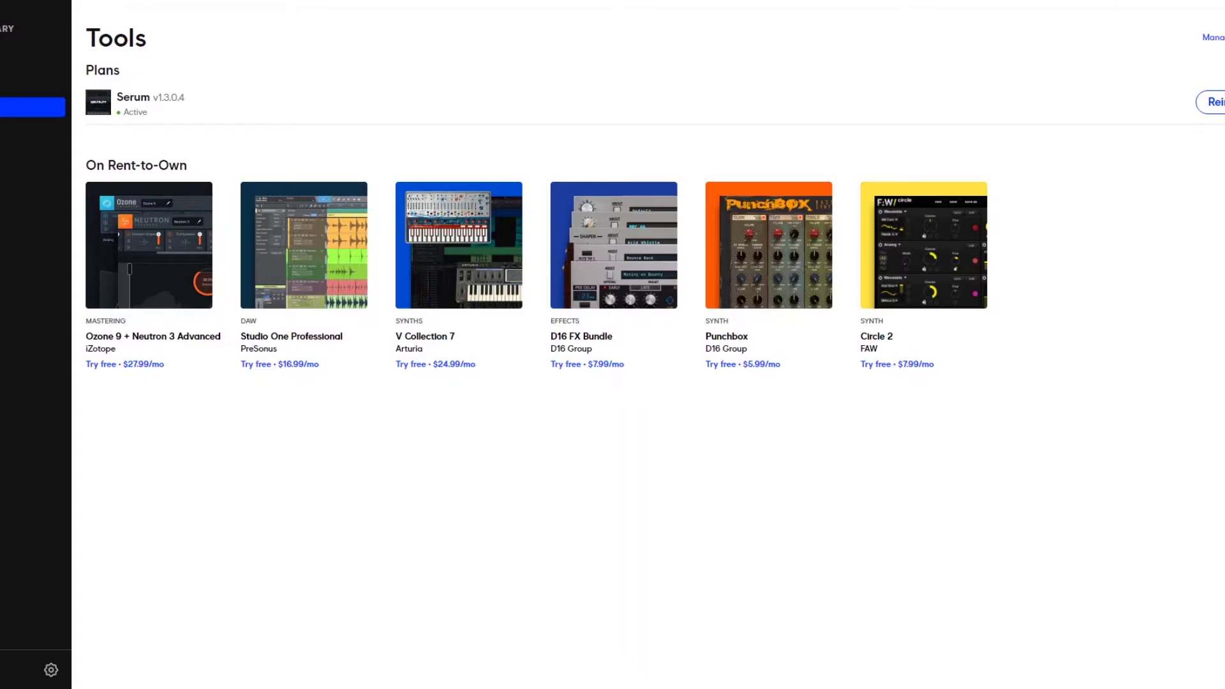
Step: Start reinstalling Serum and read through the support article down to its Ableton Live plug-in source instructions
{"action": "left_click", "coordinate": [1212, 102]}
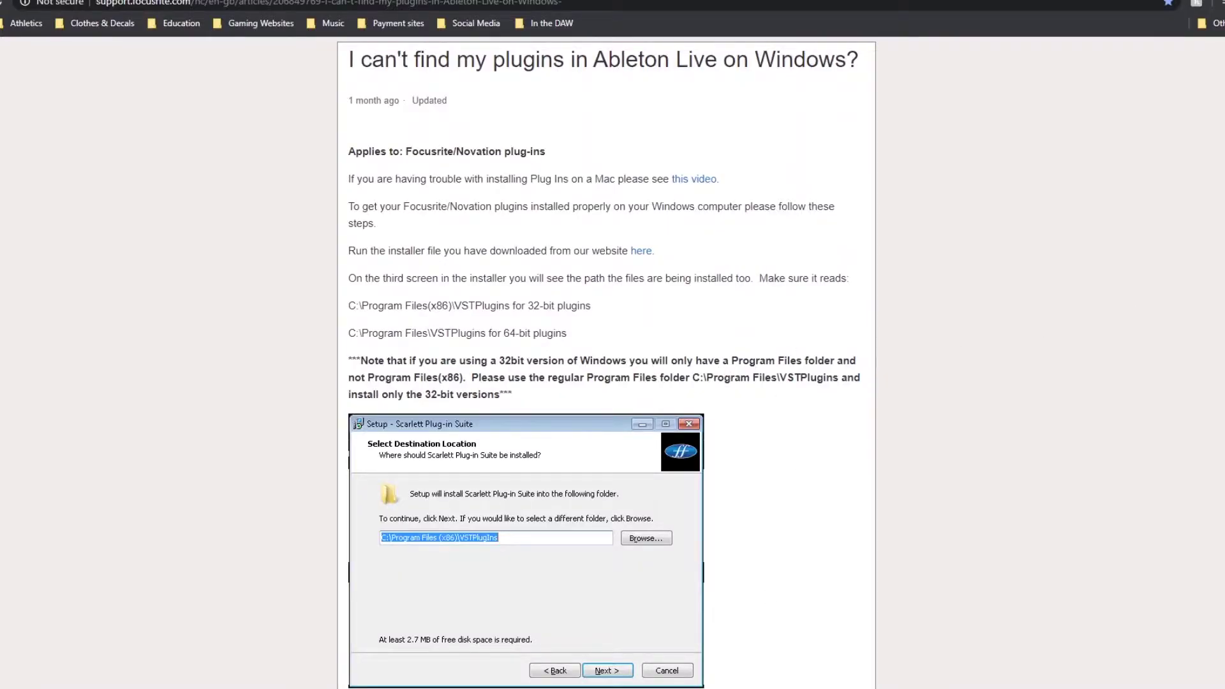
{"action": "scroll", "coordinate": [606, 363], "scroll_direction": "down", "scroll_amount": 4}
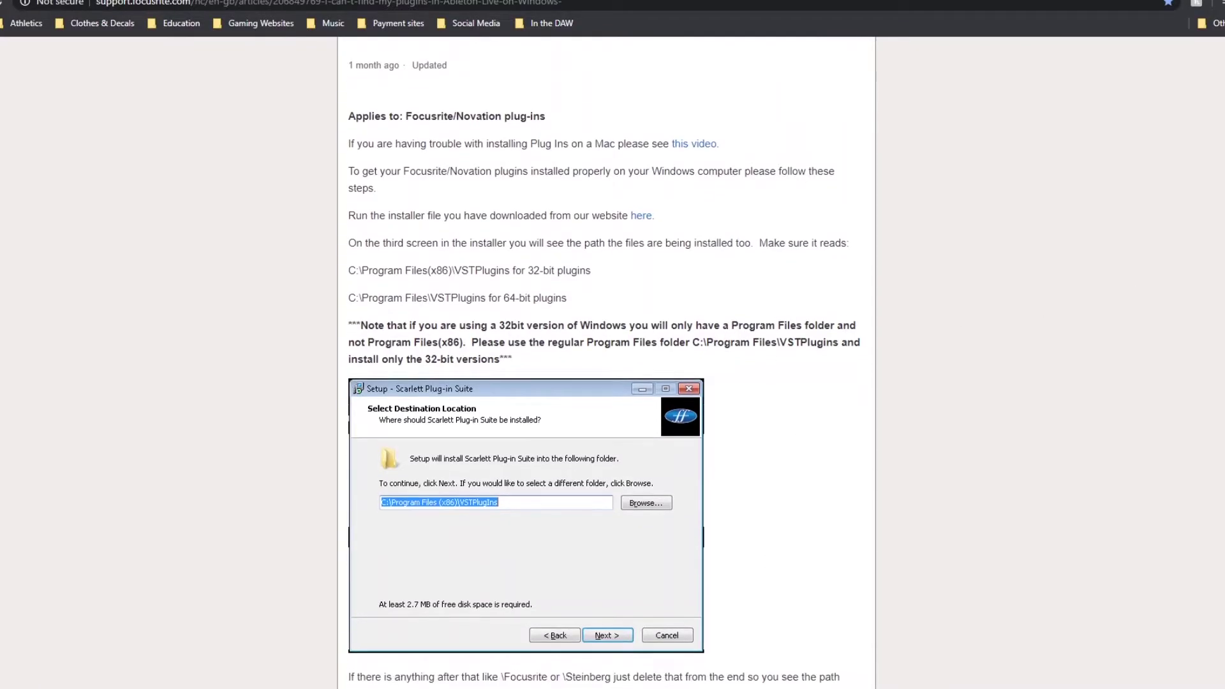
{"action": "scroll", "coordinate": [596, 474], "scroll_direction": "down", "scroll_amount": 2}
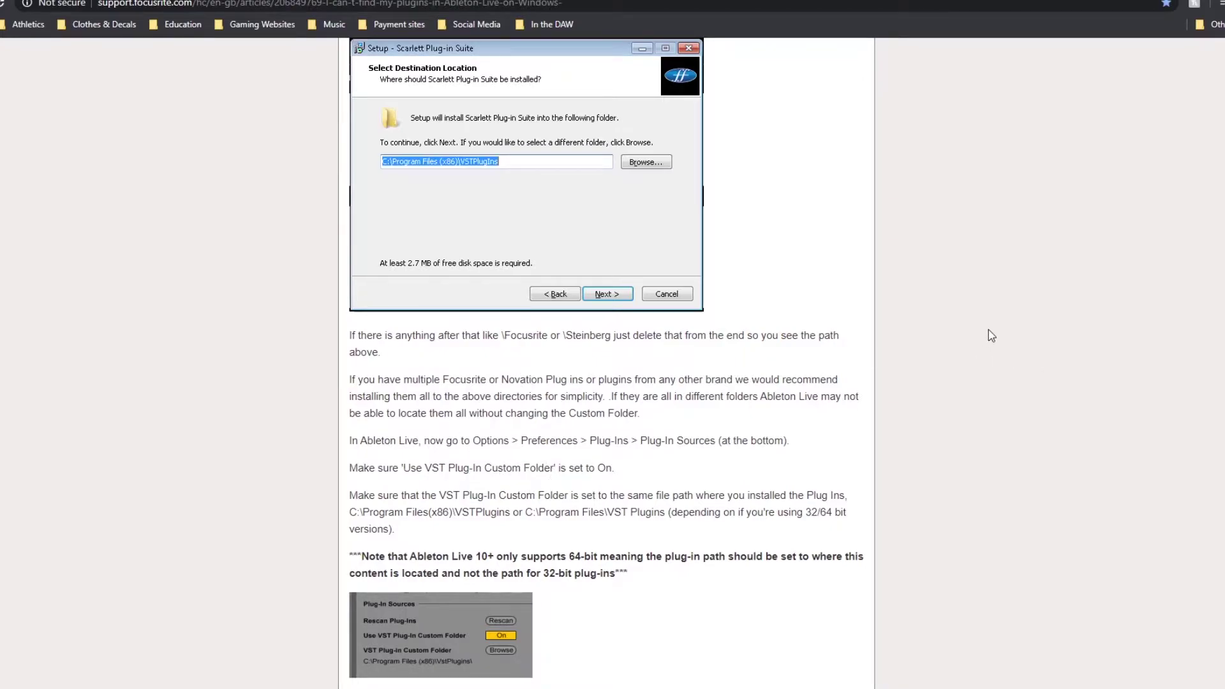
{"action": "scroll", "coordinate": [607, 362], "scroll_direction": "down", "scroll_amount": 5}
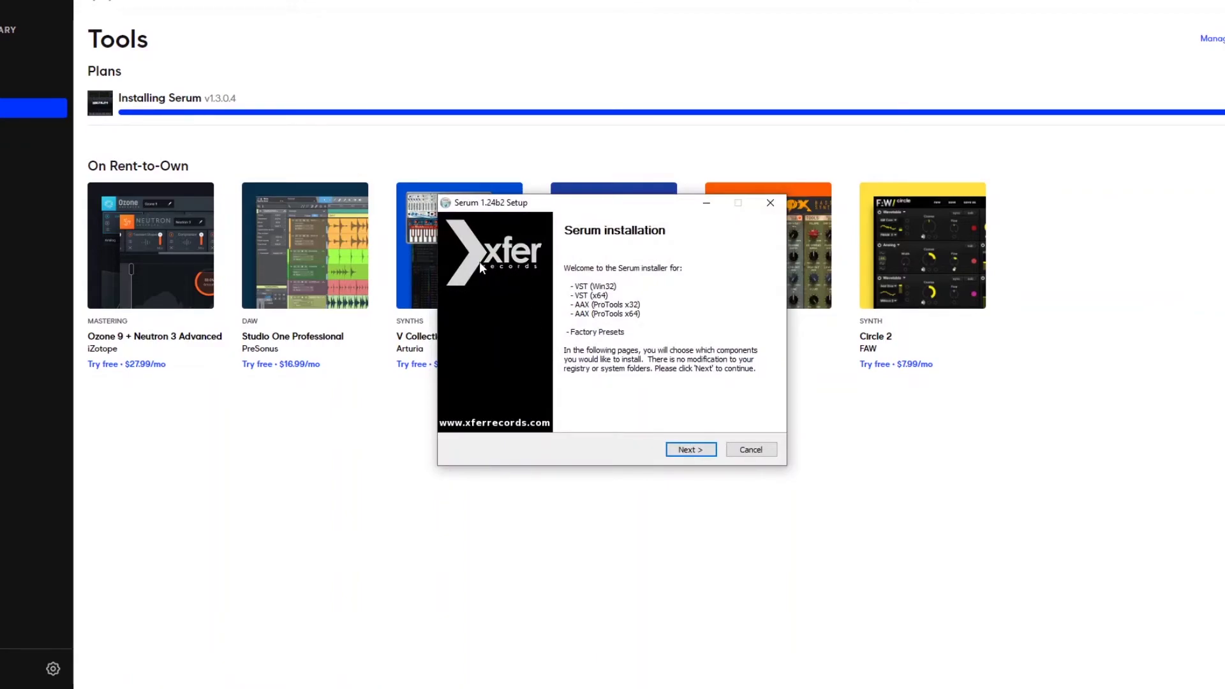
Step: Accept the Serum license agreement and continue with all VST, AAX and preset components included
{"action": "left_click", "coordinate": [683, 451]}
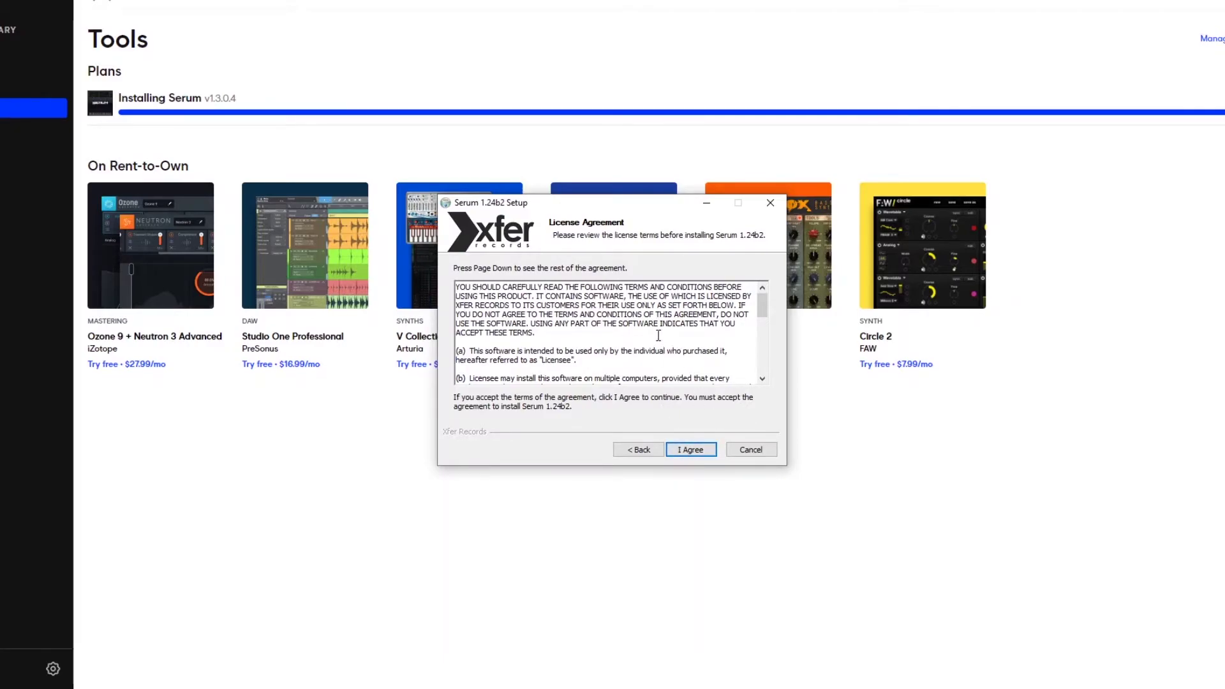
{"action": "left_click", "coordinate": [692, 450]}
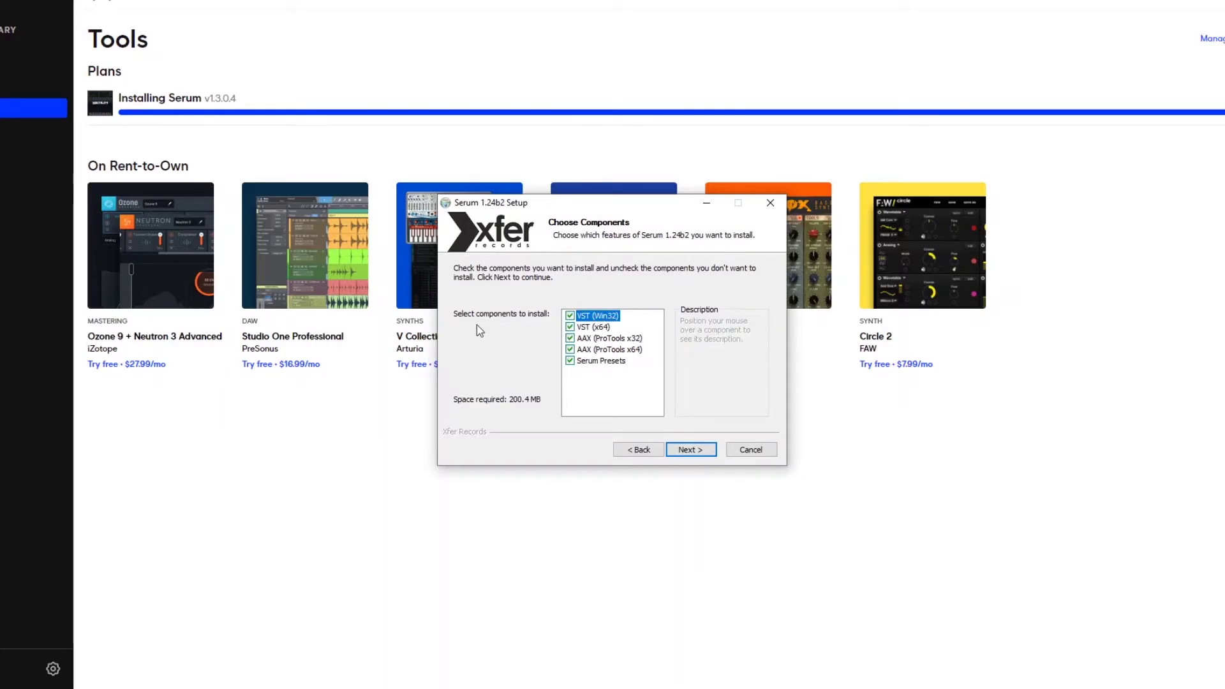
{"action": "left_click", "coordinate": [691, 450]}
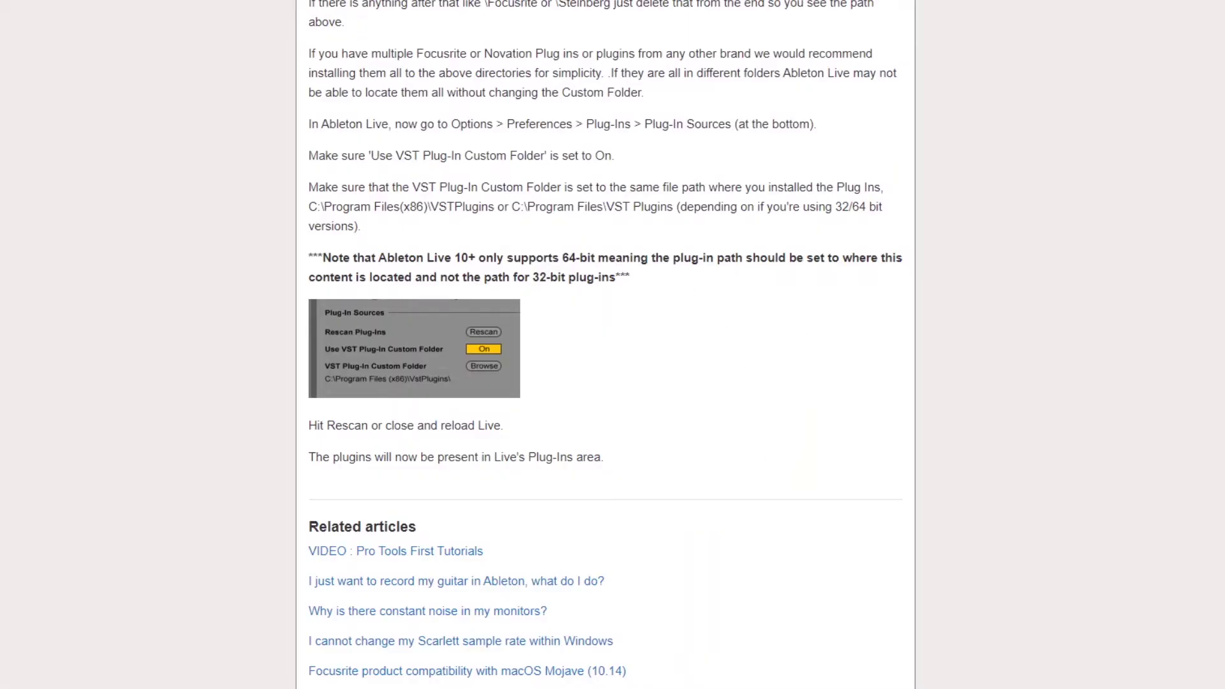
Step: Return to the article's install path section and place the Serum setup window beside its installer screenshot for comparison
{"action": "scroll", "coordinate": [605, 344], "scroll_direction": "up", "scroll_amount": 7}
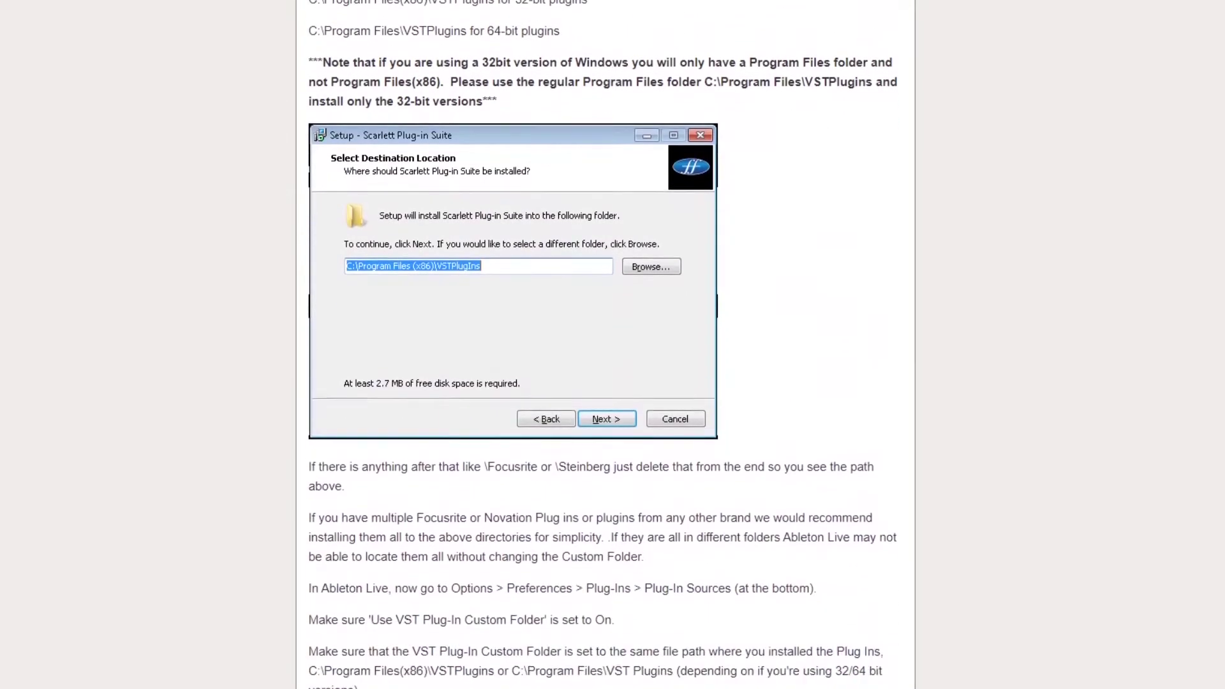
{"action": "scroll", "coordinate": [471, 10], "scroll_direction": "up", "scroll_amount": 1}
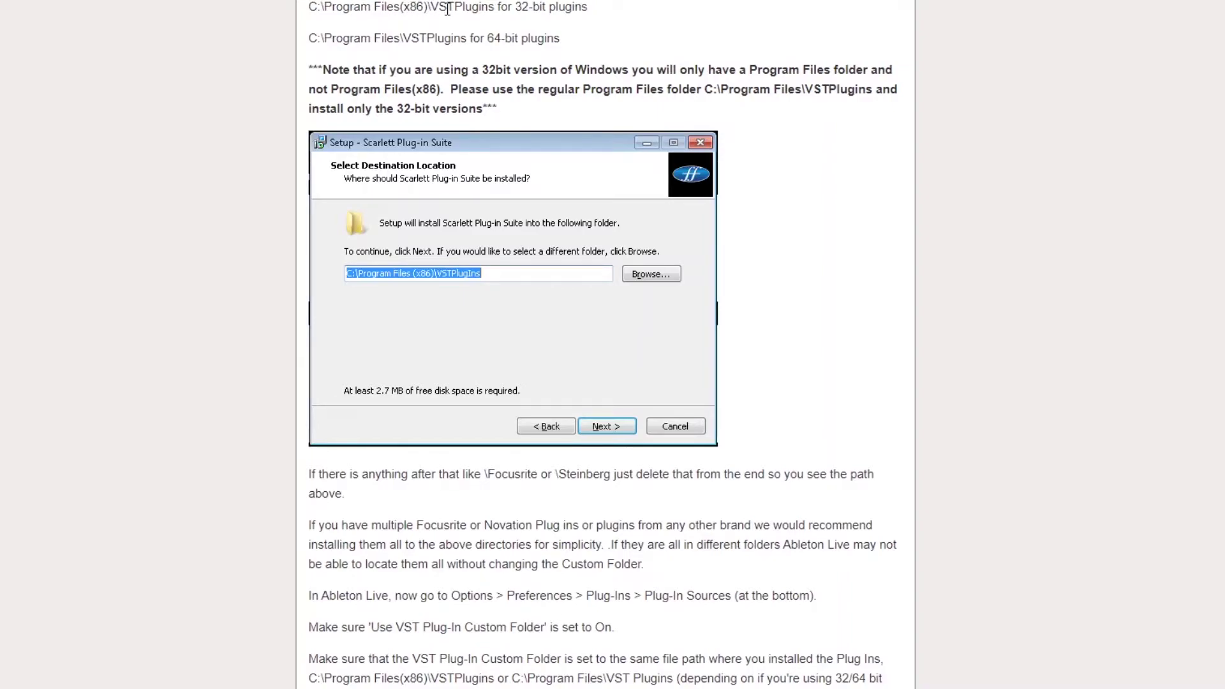
{"action": "left_click_drag", "start_coordinate": [533, 186], "coordinate": [864, 147]}
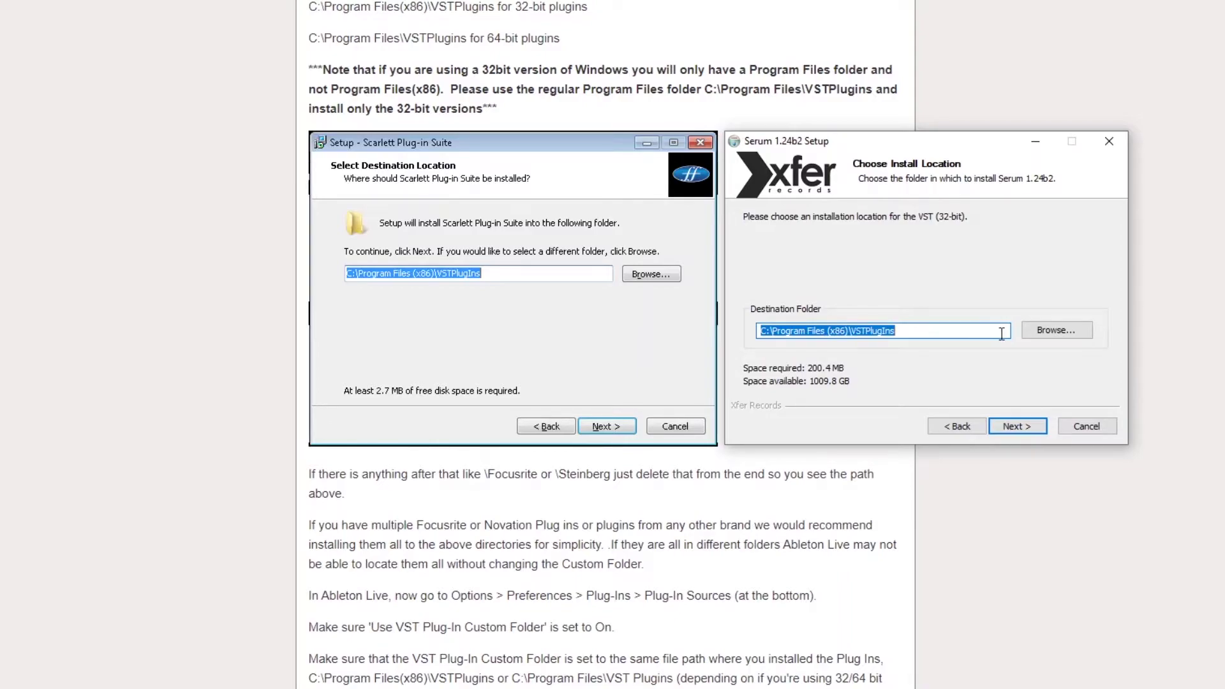
Step: Examine Program Files (x86) on the C: drive for the 32-bit VST location and continue with C:\Program Files (x86)\VSTPlugIns
{"action": "left_click", "coordinate": [1052, 330]}
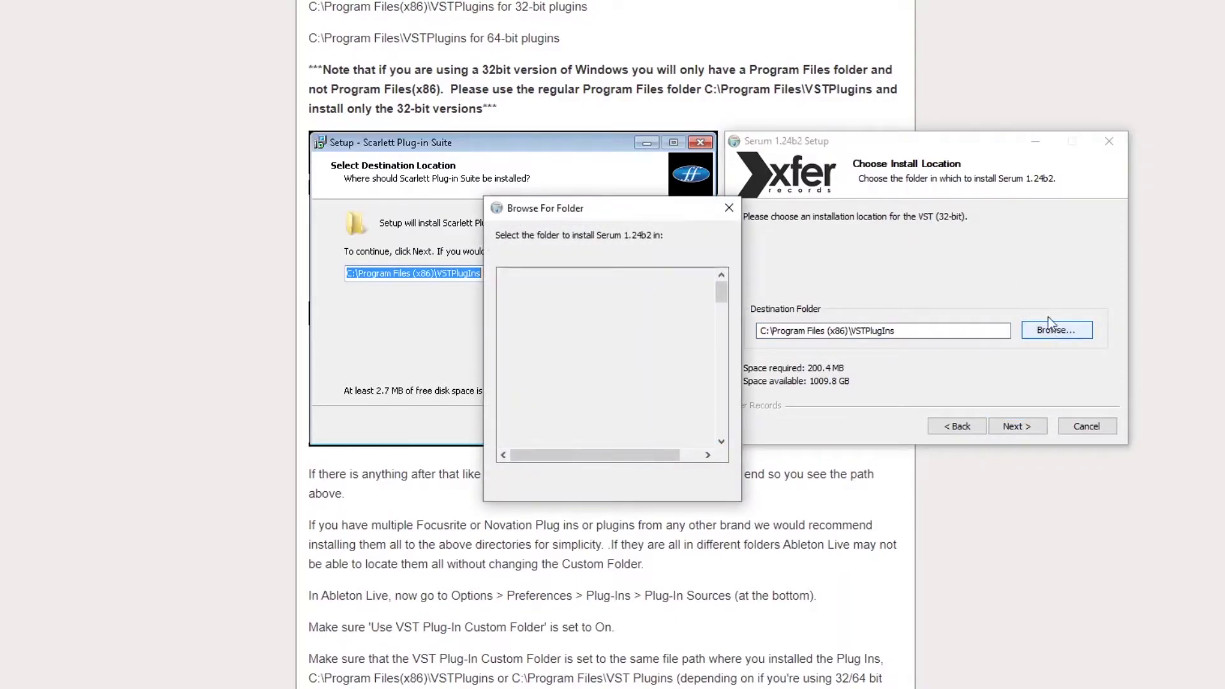
{"action": "left_click_drag", "start_coordinate": [723, 311], "coordinate": [721, 300]}
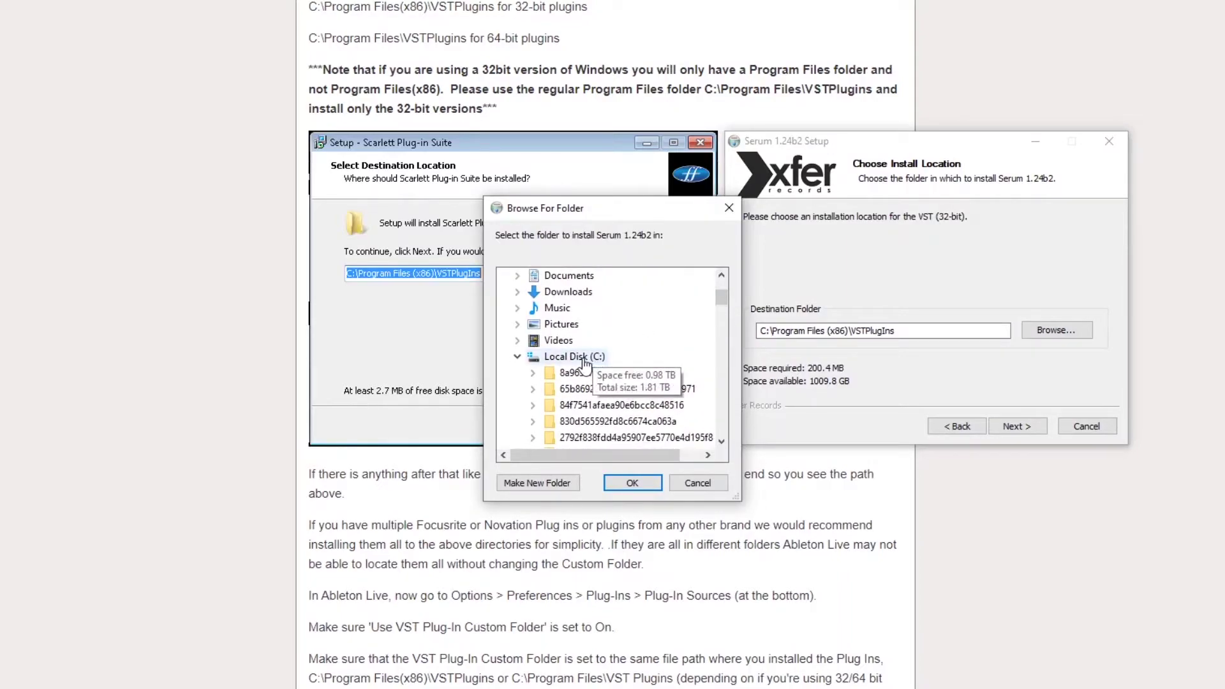
{"action": "left_click_drag", "start_coordinate": [722, 295], "coordinate": [714, 323]}
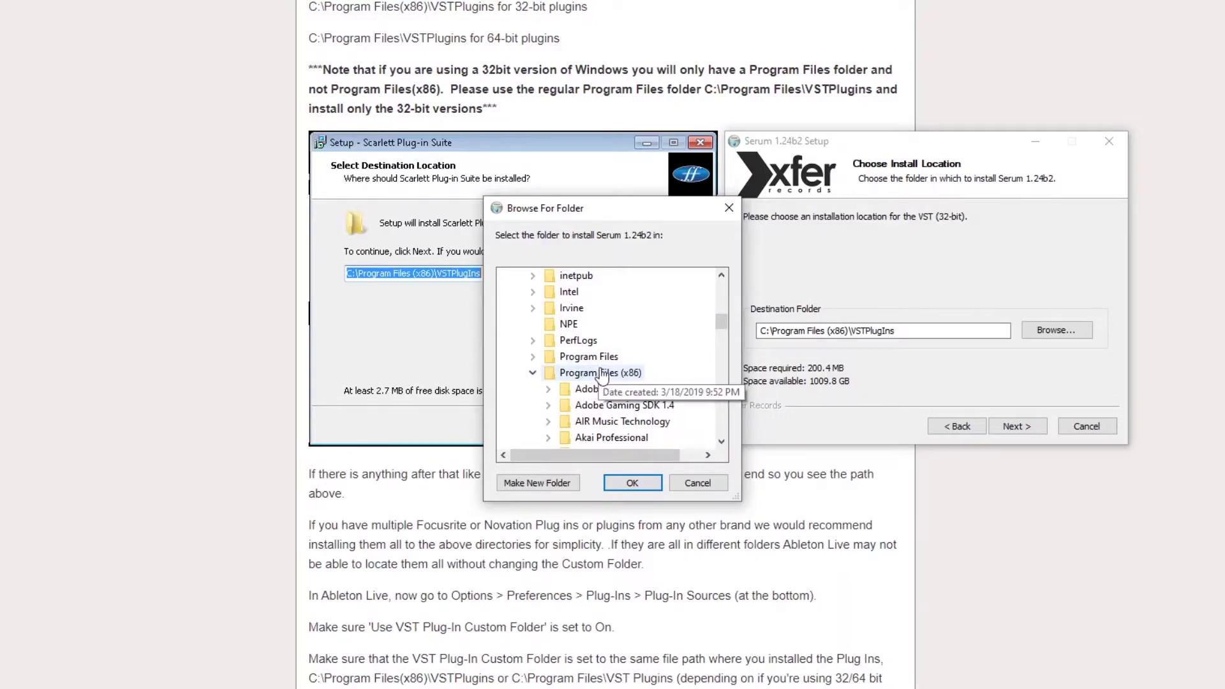
{"action": "left_click_drag", "start_coordinate": [557, 208], "coordinate": [509, 342]}
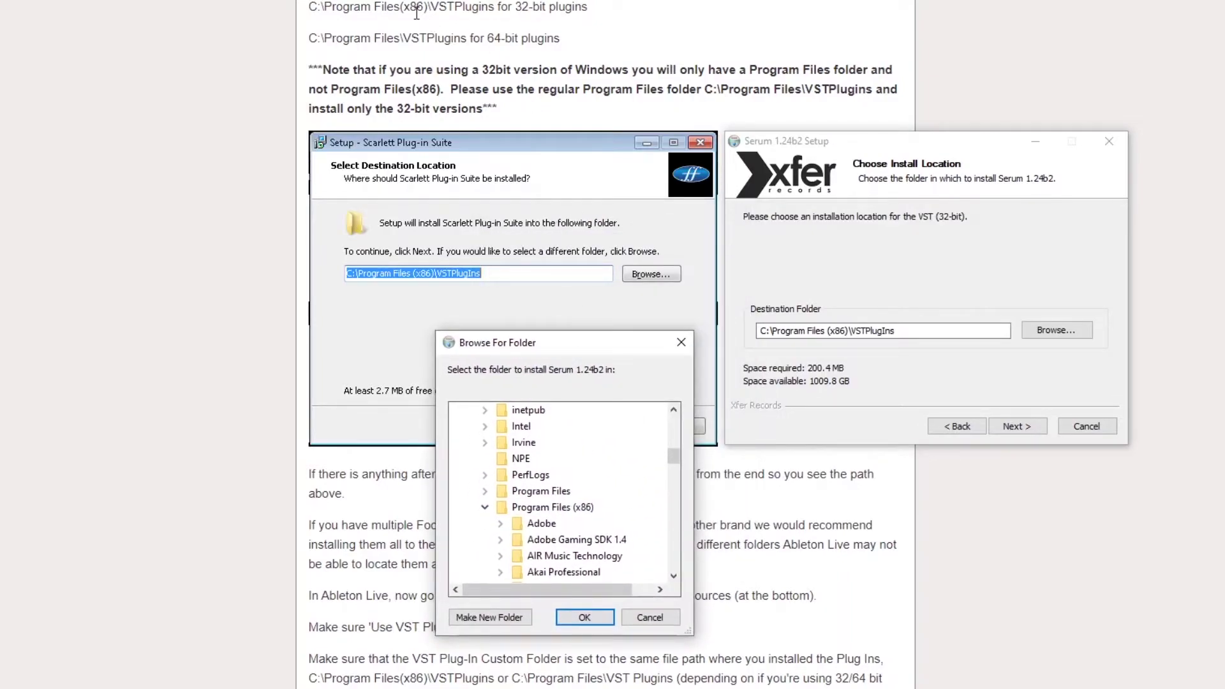
{"action": "left_click", "coordinate": [691, 341]}
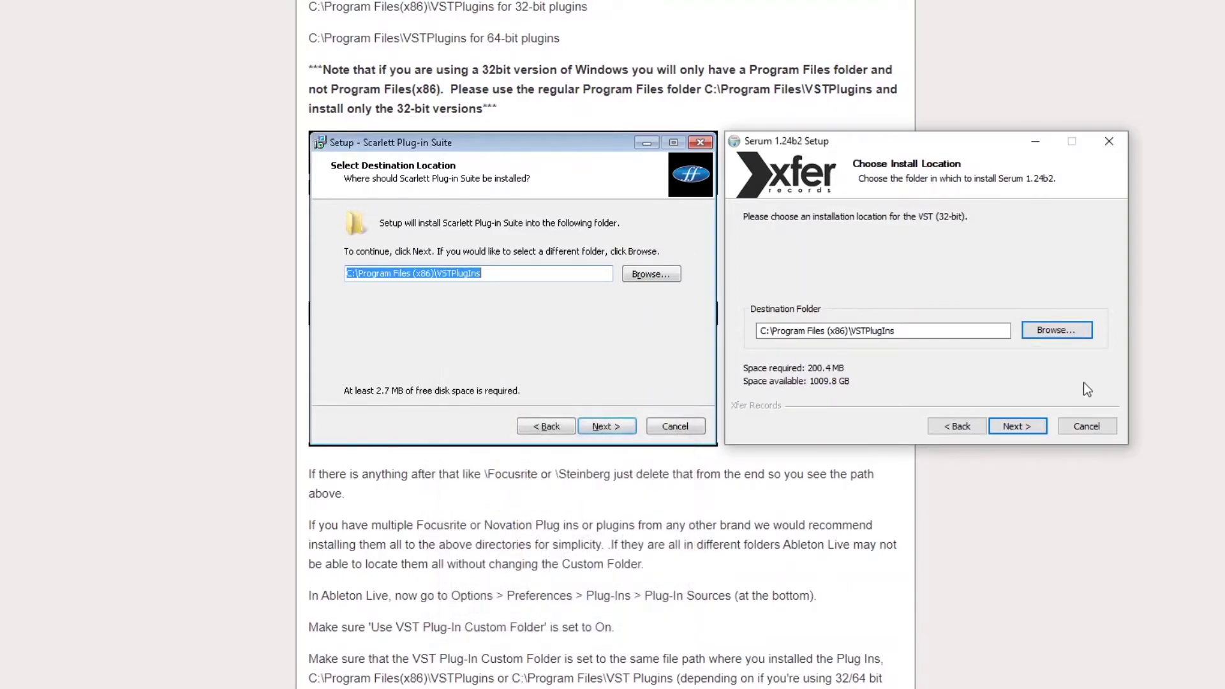
{"action": "left_click", "coordinate": [1032, 426]}
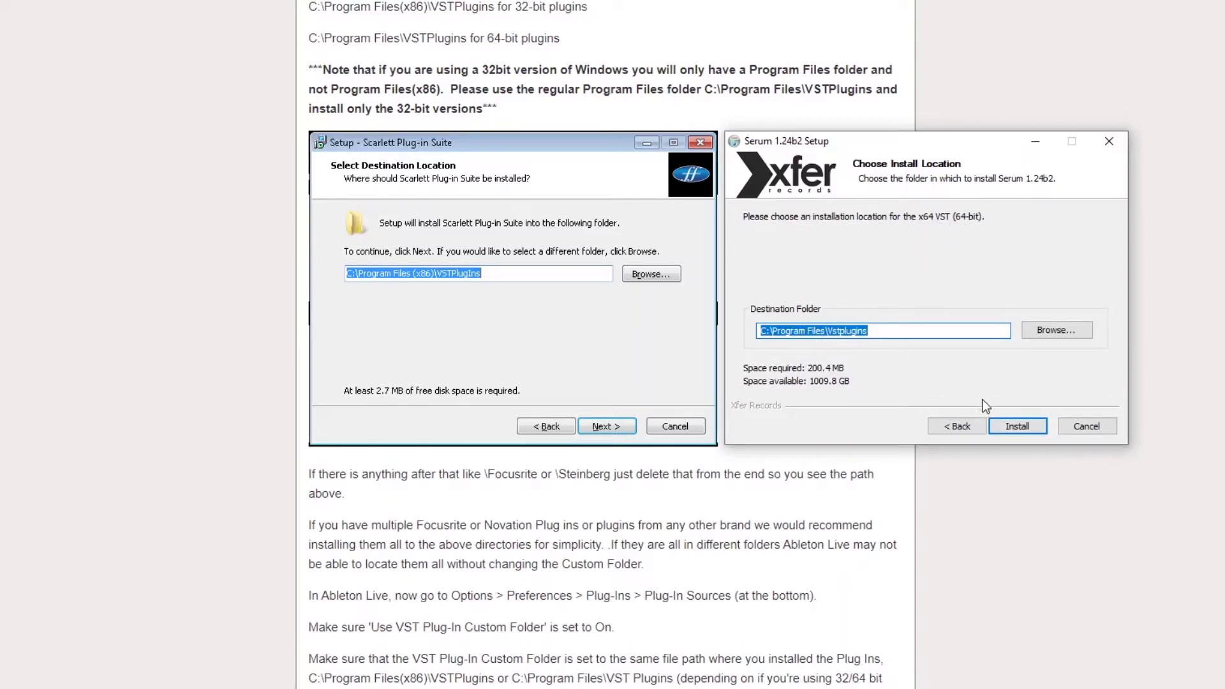
Step: Locate the Vstplugins folder inside Program Files for the 64-bit VST and leave the folder browser without changing the destination
{"action": "left_click", "coordinate": [1056, 332]}
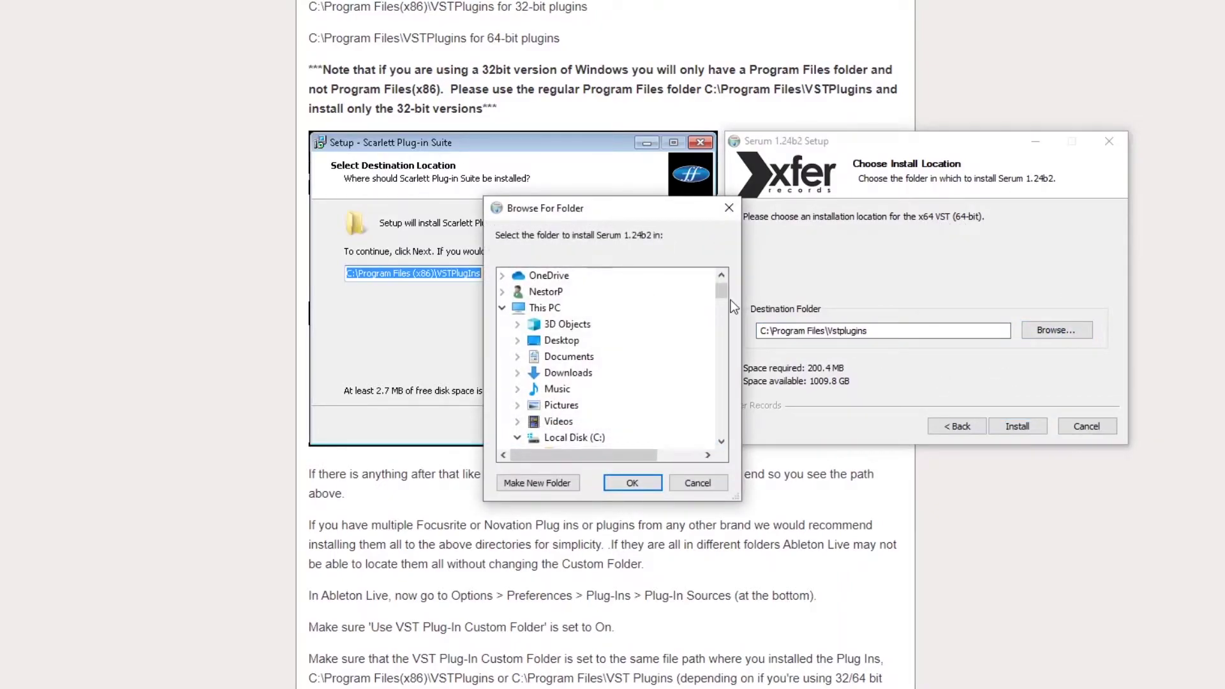
{"action": "left_click_drag", "start_coordinate": [725, 299], "coordinate": [726, 305]}
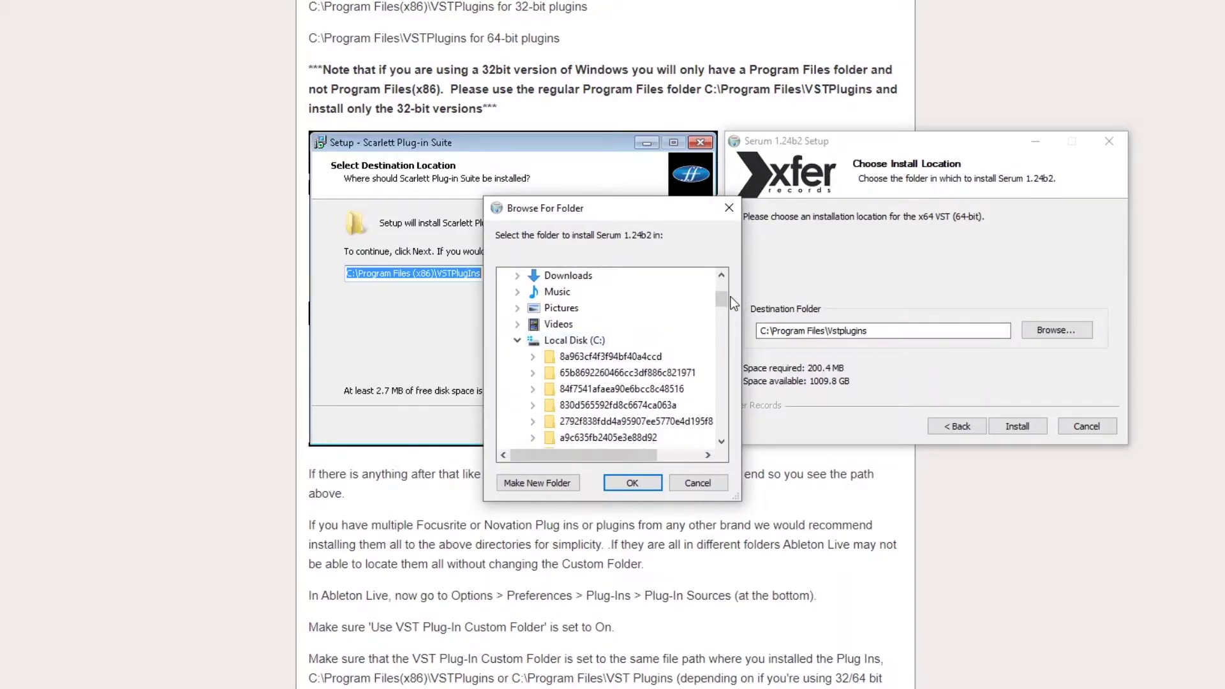
{"action": "scroll", "coordinate": [722, 308], "scroll_direction": "down", "scroll_amount": 10}
{"action": "left_click", "coordinate": [532, 340]}
{"action": "scroll", "coordinate": [587, 345], "scroll_direction": "down", "scroll_amount": 1}
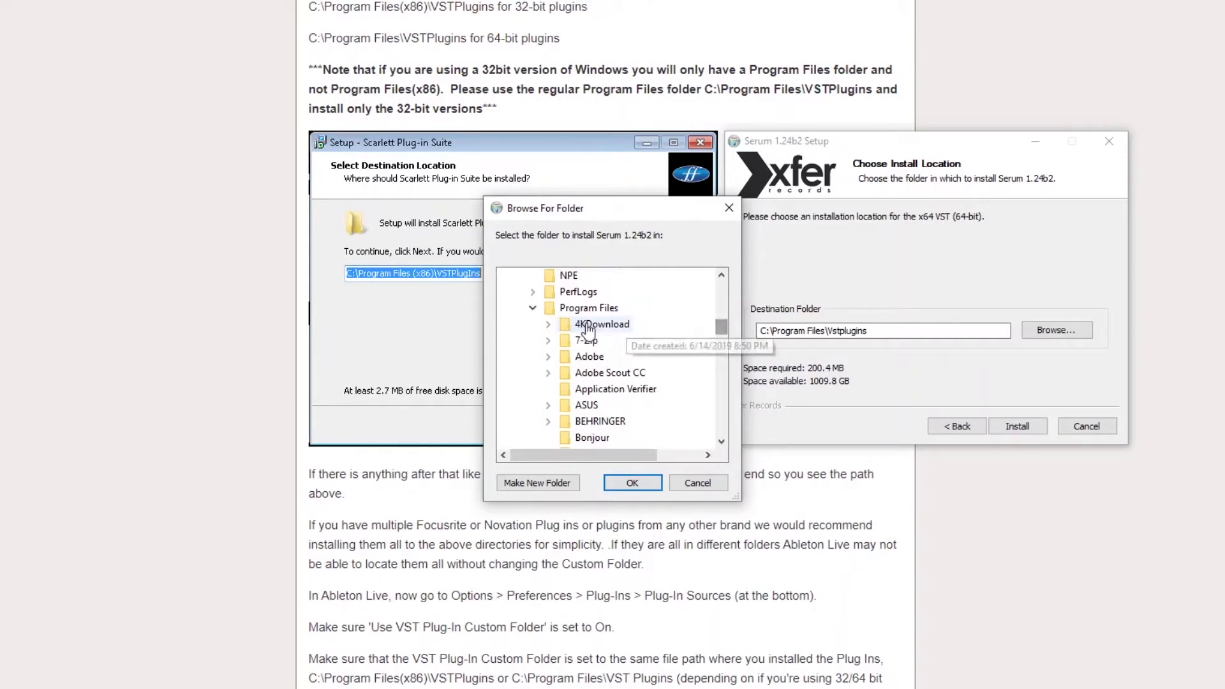
{"action": "left_click_drag", "start_coordinate": [721, 327], "coordinate": [722, 380]}
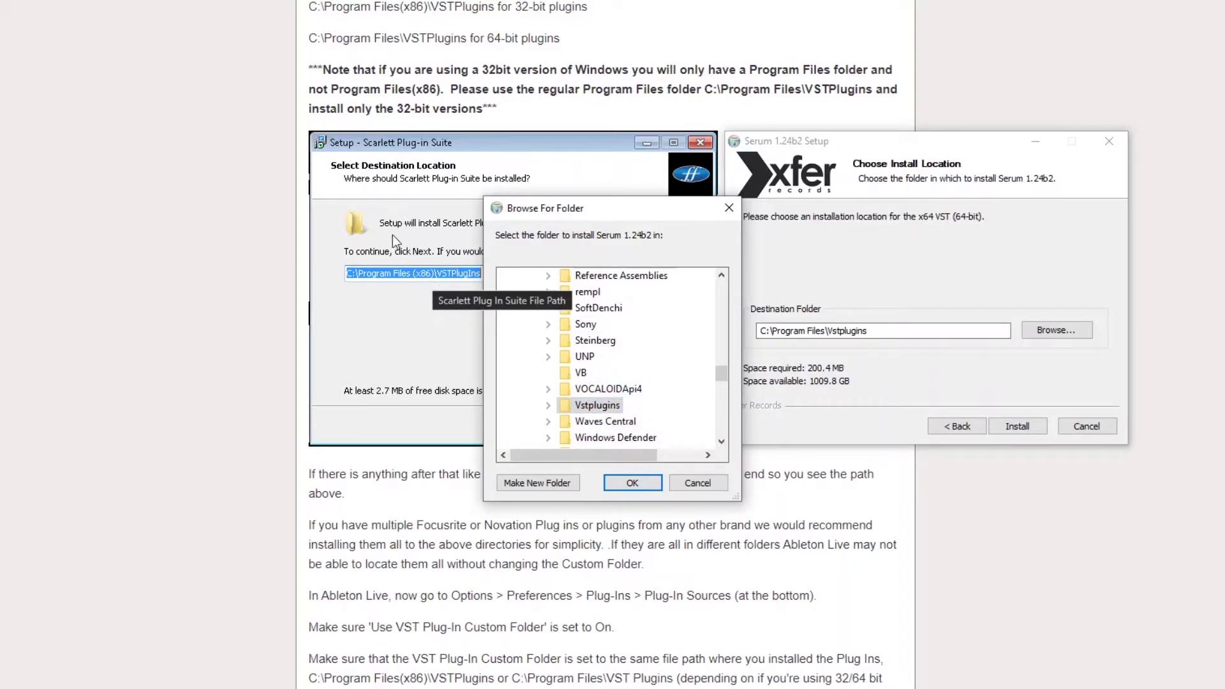
{"action": "left_click_drag", "start_coordinate": [720, 376], "coordinate": [720, 384]}
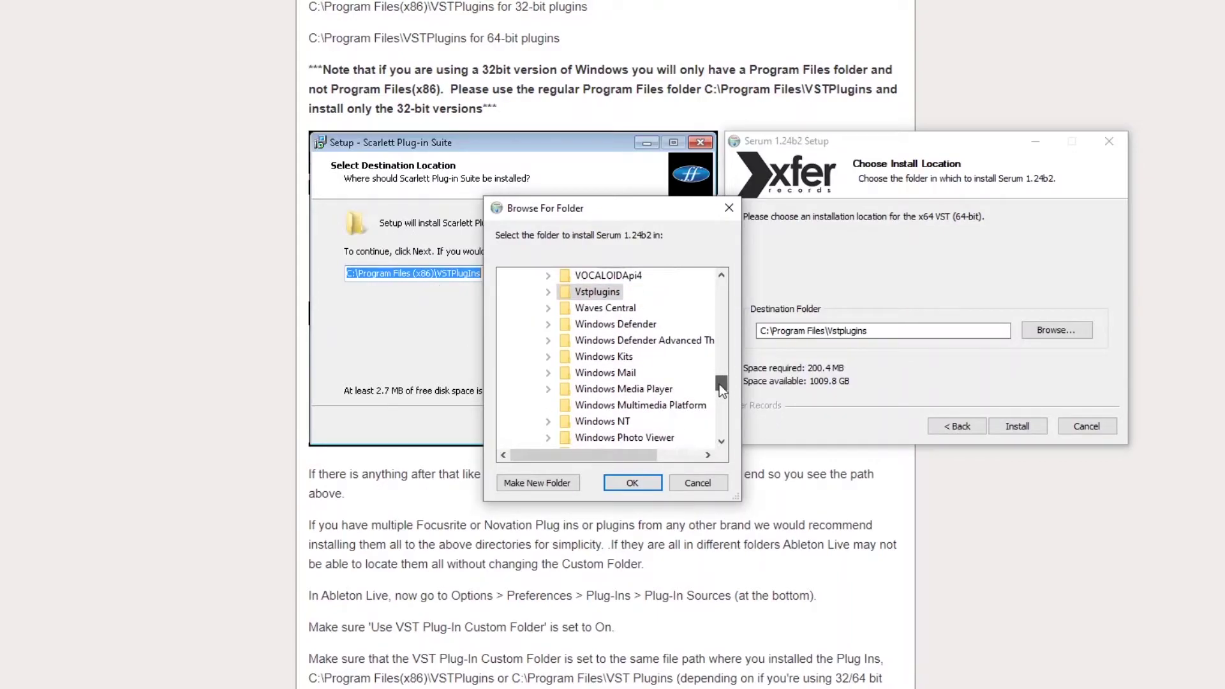
{"action": "left_click", "coordinate": [701, 483]}
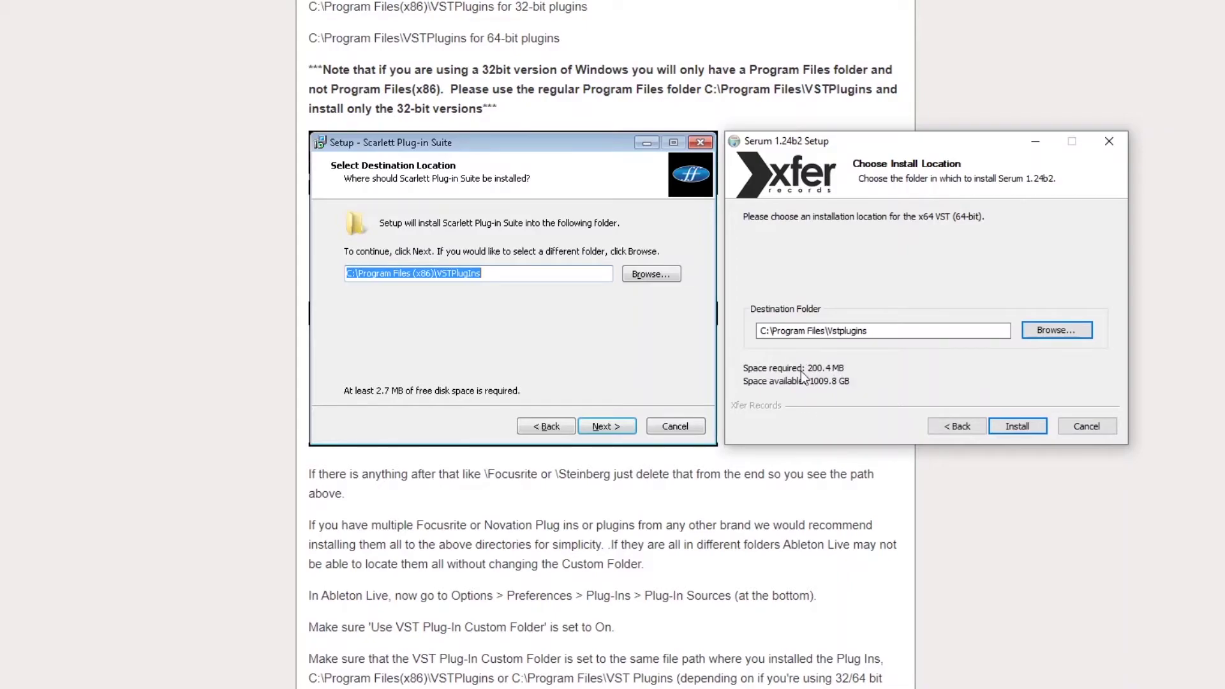
Step: Quit the Serum installation without installing and confirm the exit
{"action": "left_click", "coordinate": [1098, 427]}
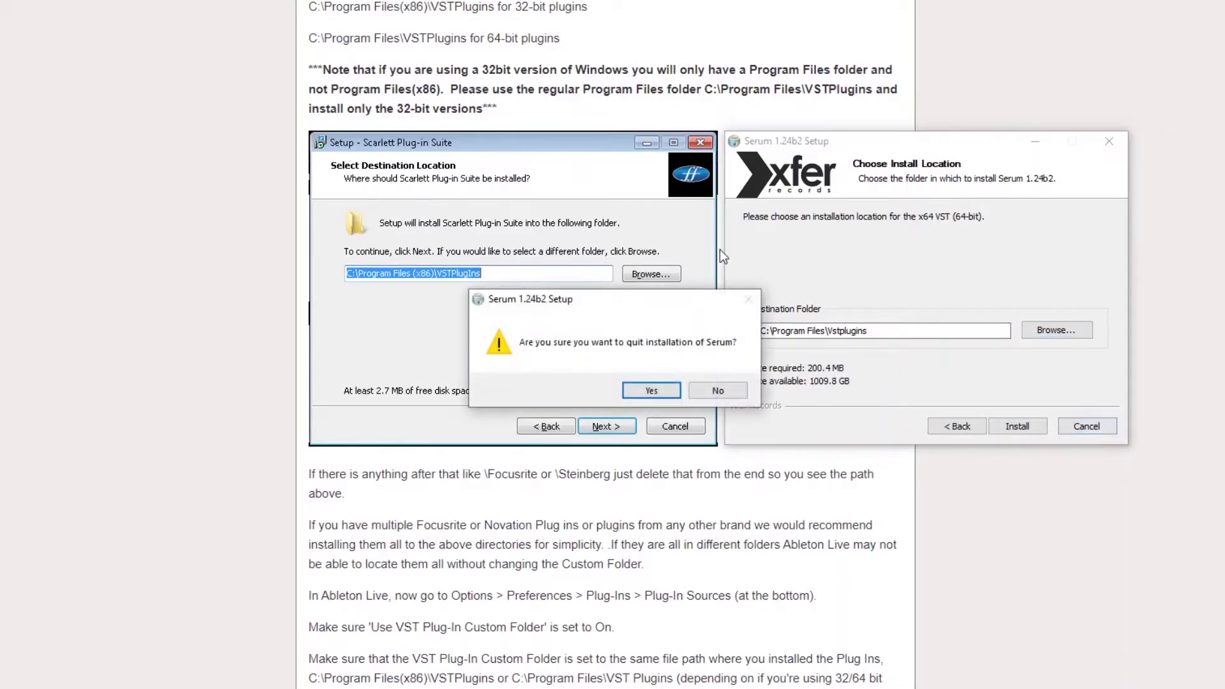
{"action": "left_click", "coordinate": [651, 392]}
Step: Review the article's plug-in source settings, minimize the recording software and switch to Ableton Live
{"action": "scroll", "coordinate": [1074, 313], "scroll_direction": "down", "scroll_amount": 7}
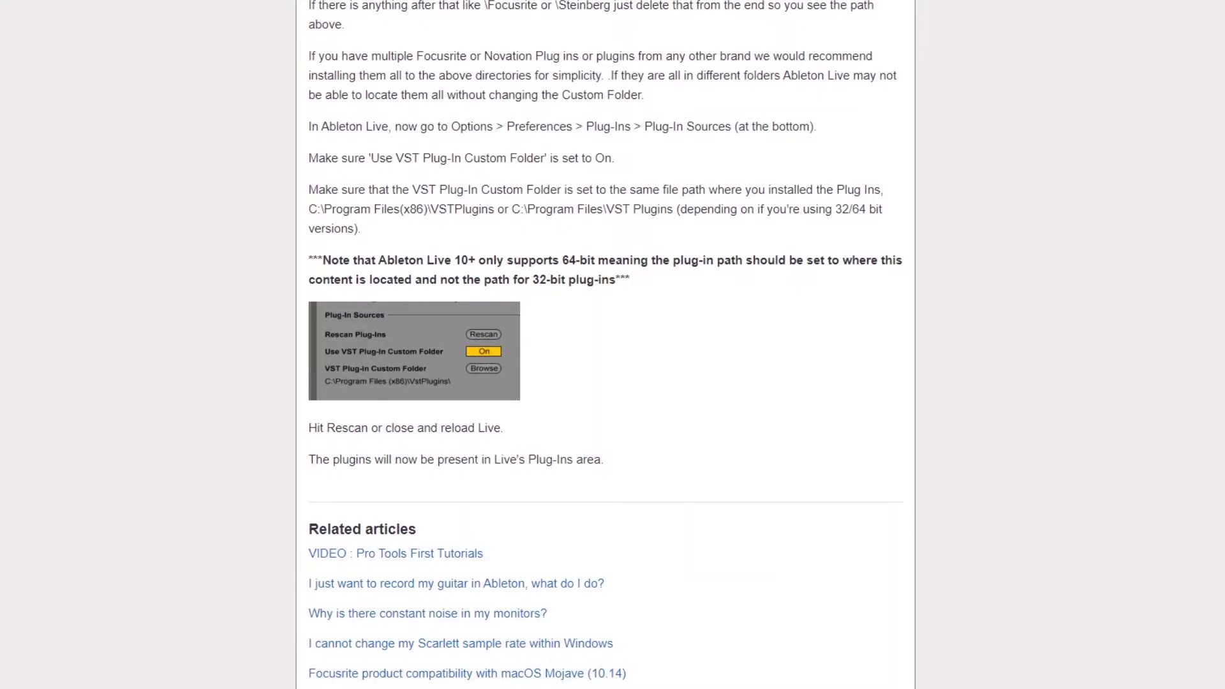
{"action": "key", "text": "alt+Tab"}
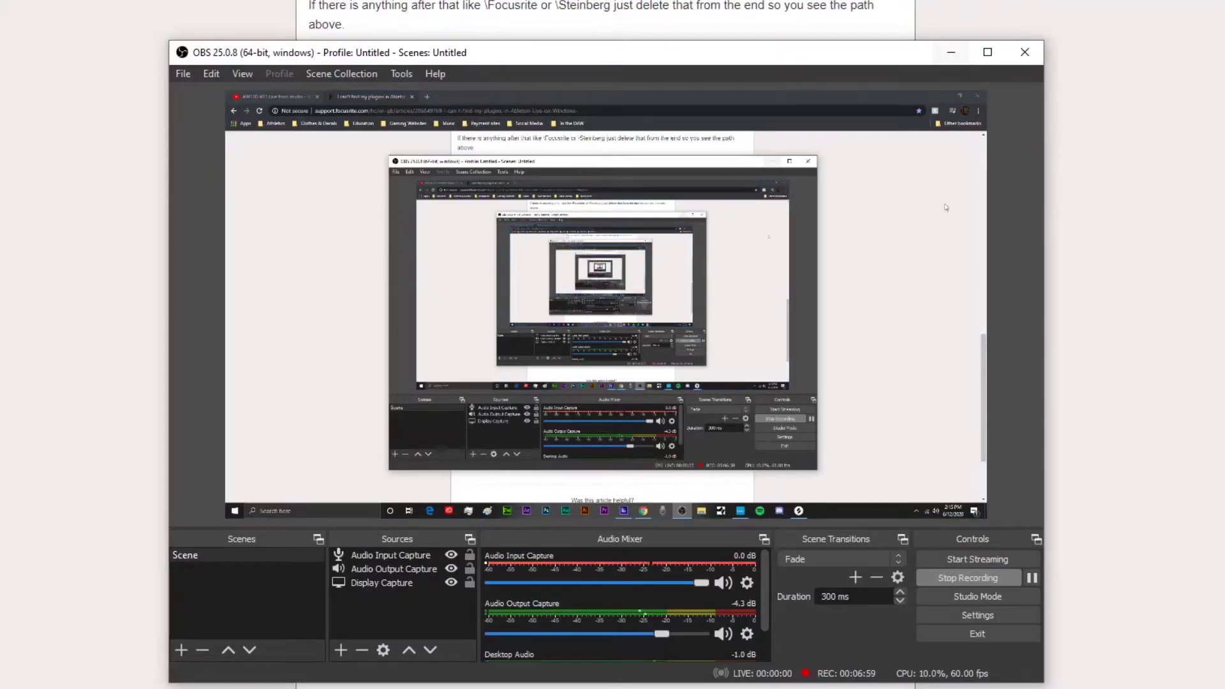
{"action": "left_click", "coordinate": [951, 52]}
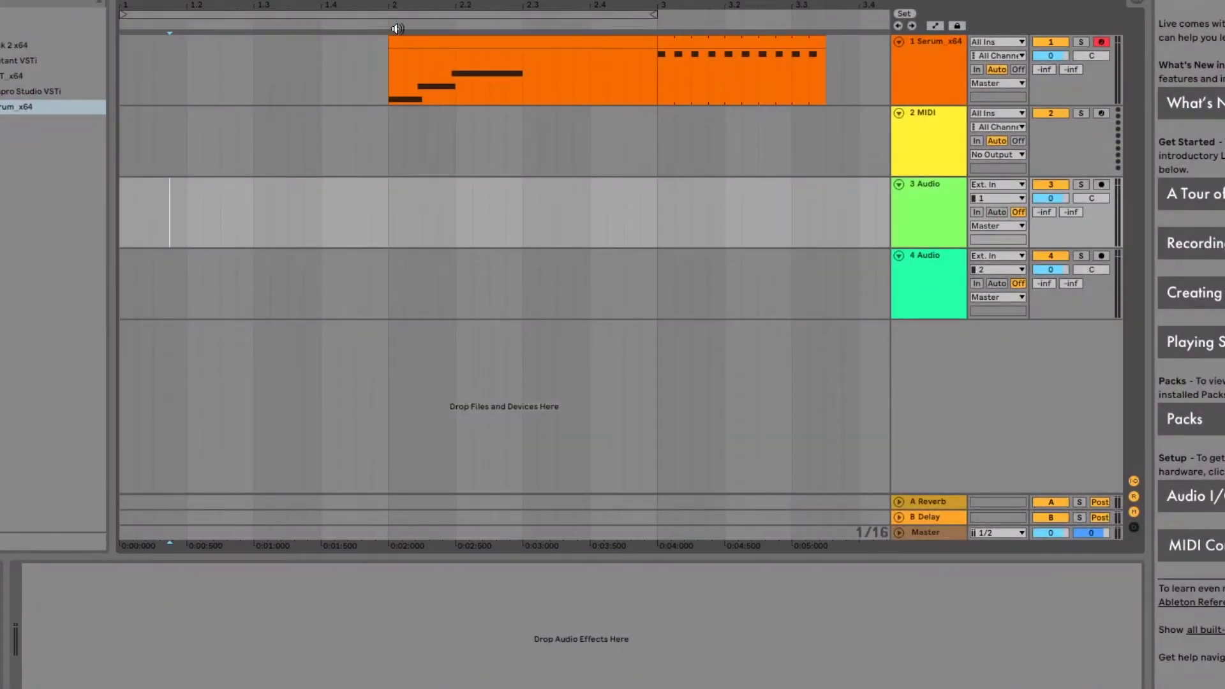
Step: Close the Serum plug-in window and play the Serum track's clips from bar 2
{"action": "left_click", "coordinate": [384, 39]}
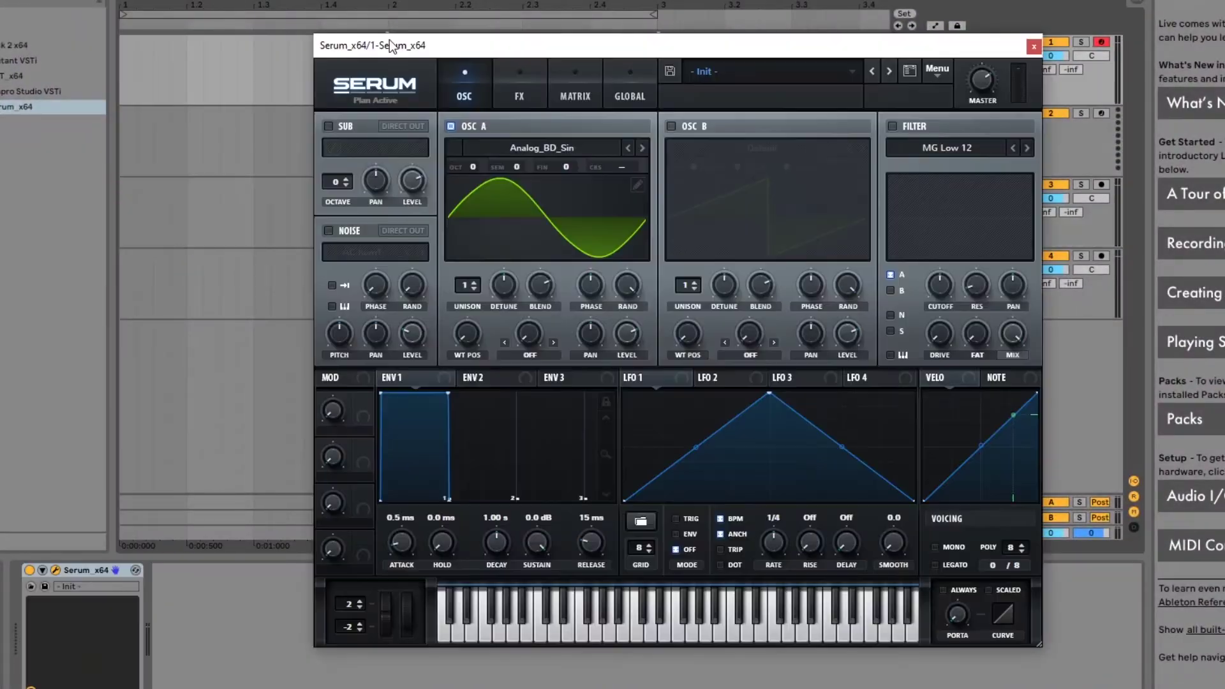
{"action": "left_click", "coordinate": [1034, 48]}
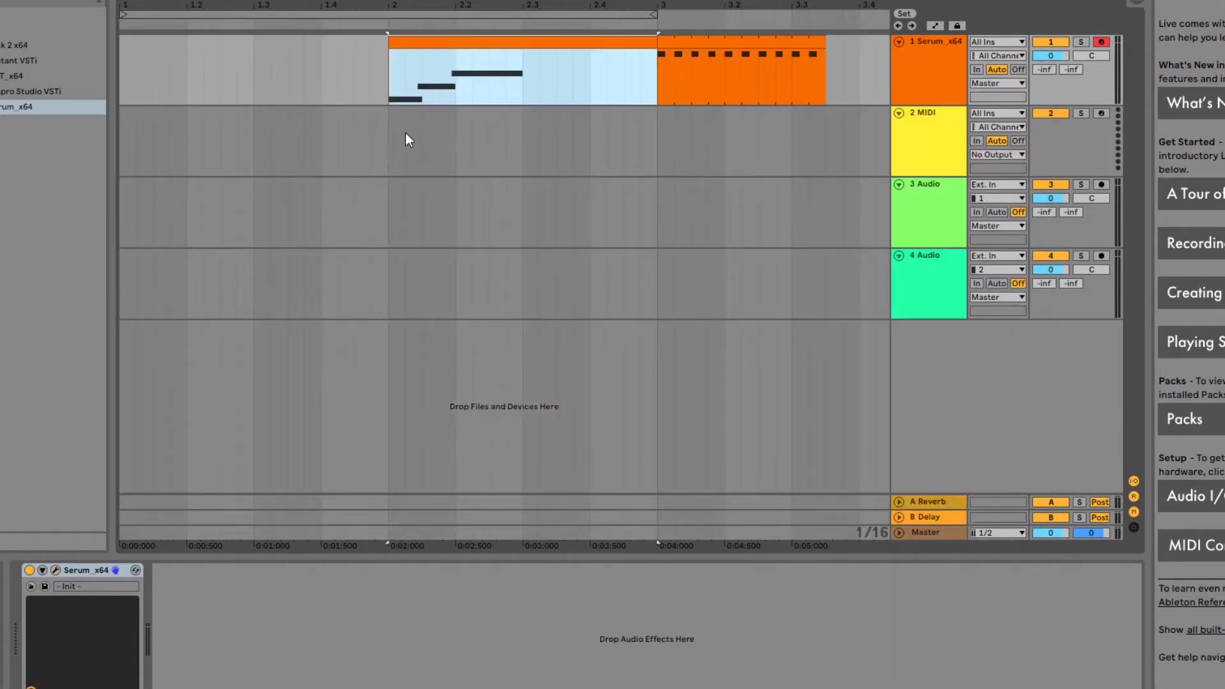
{"action": "left_click", "coordinate": [388, 138]}
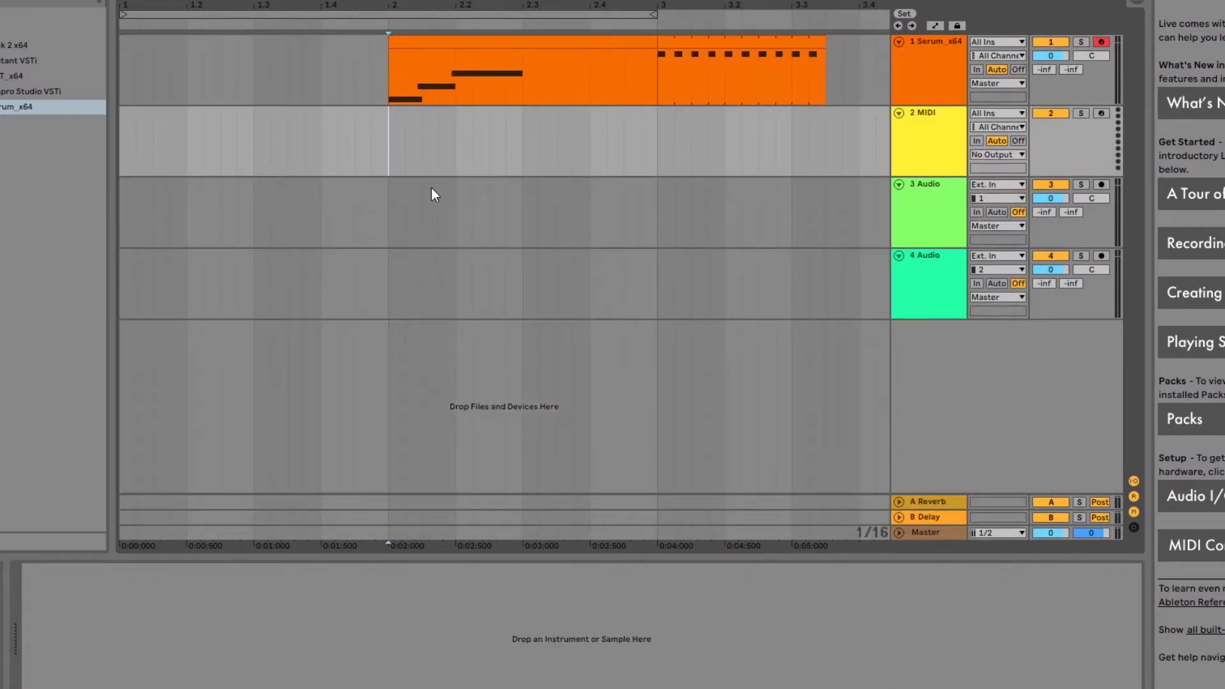
{"action": "key", "text": "space"}
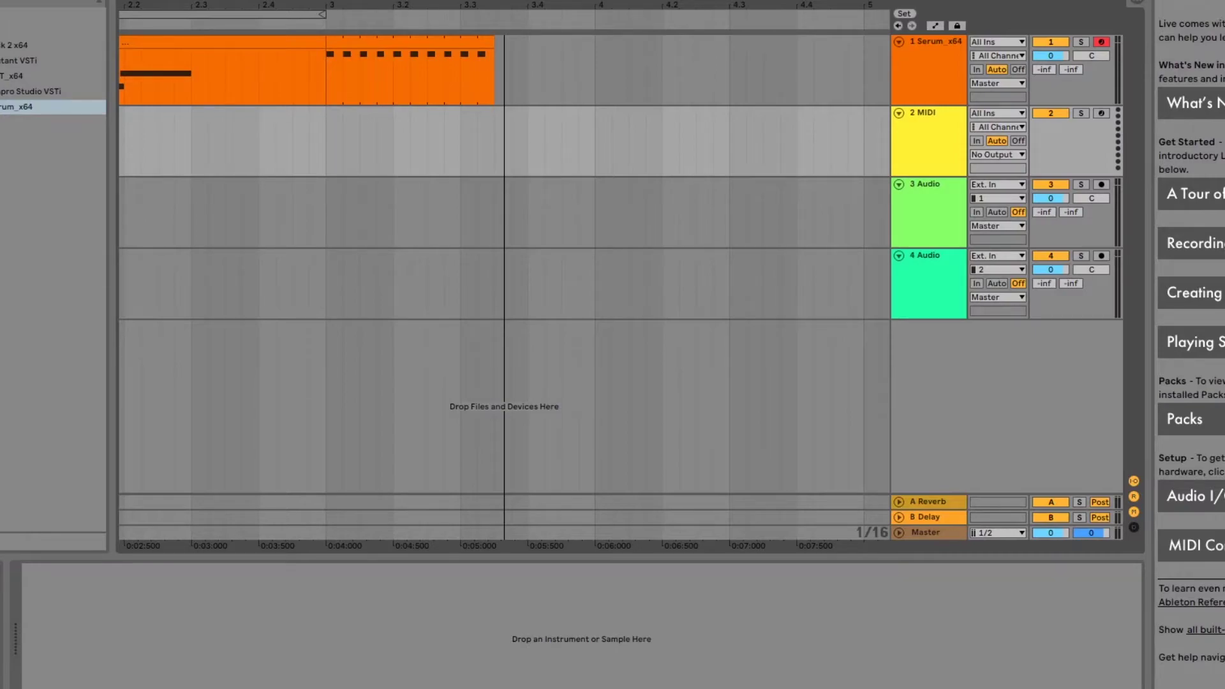
Step: Open the audio preferences and choose MME/DirectX as the driver type
{"action": "left_click", "coordinate": [100, 11]}
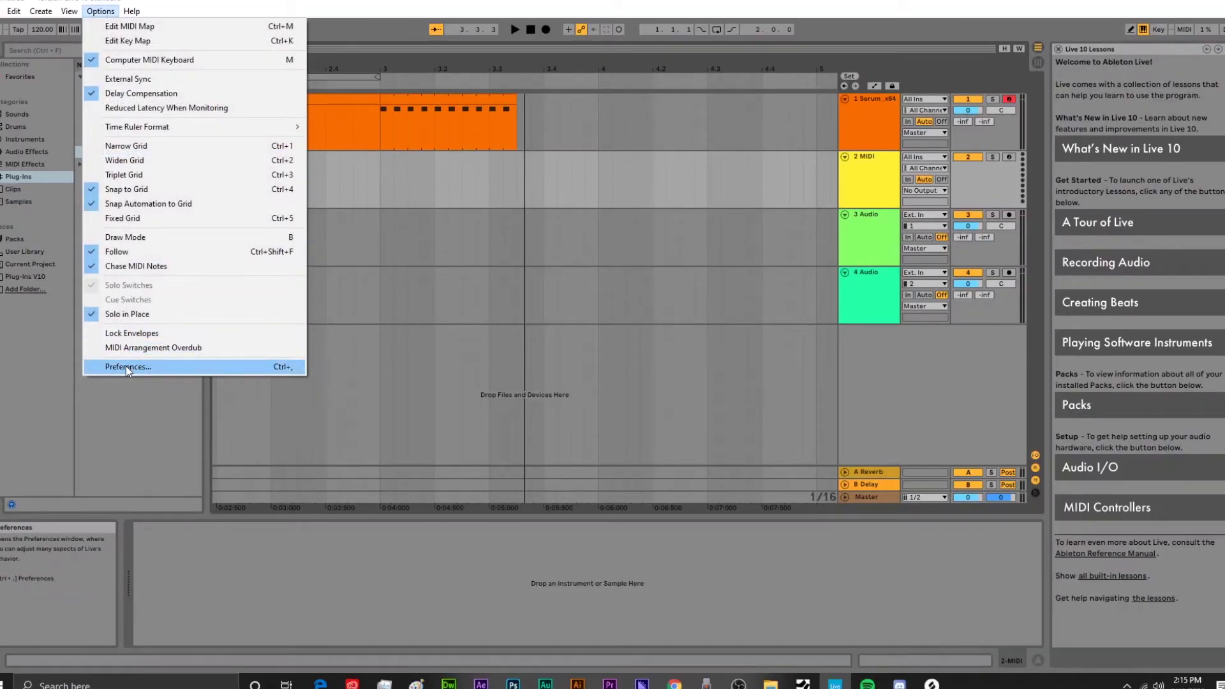
{"action": "left_click", "coordinate": [126, 367]}
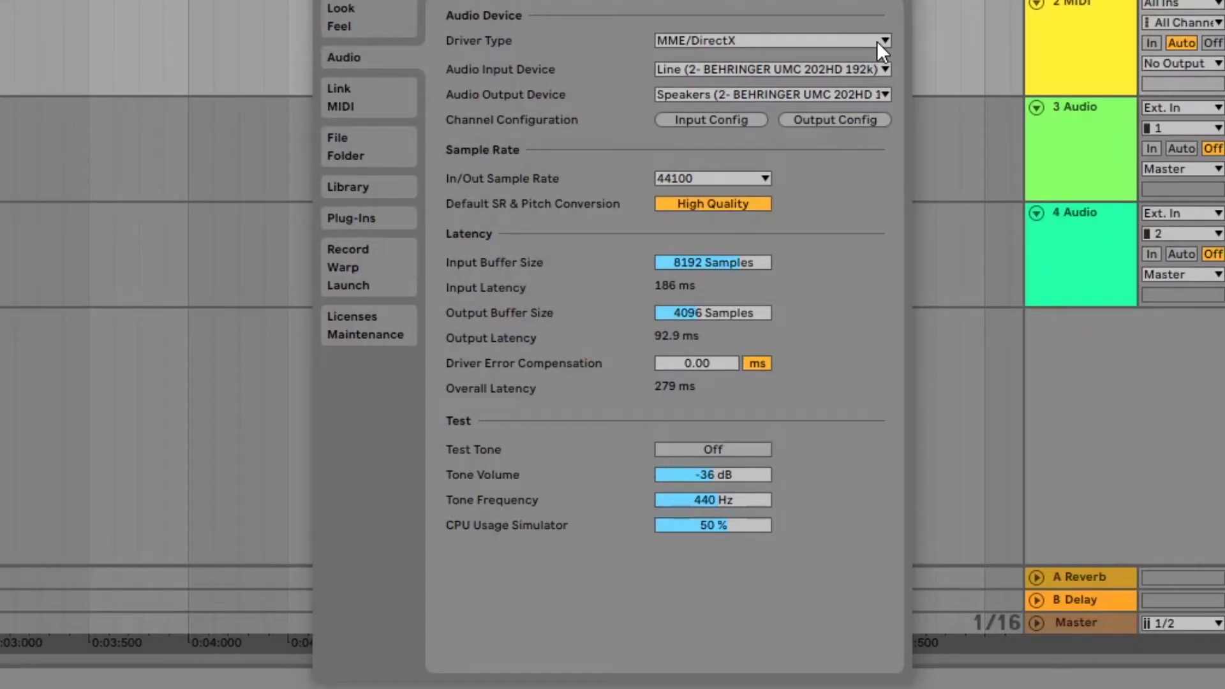
{"action": "left_click", "coordinate": [879, 45]}
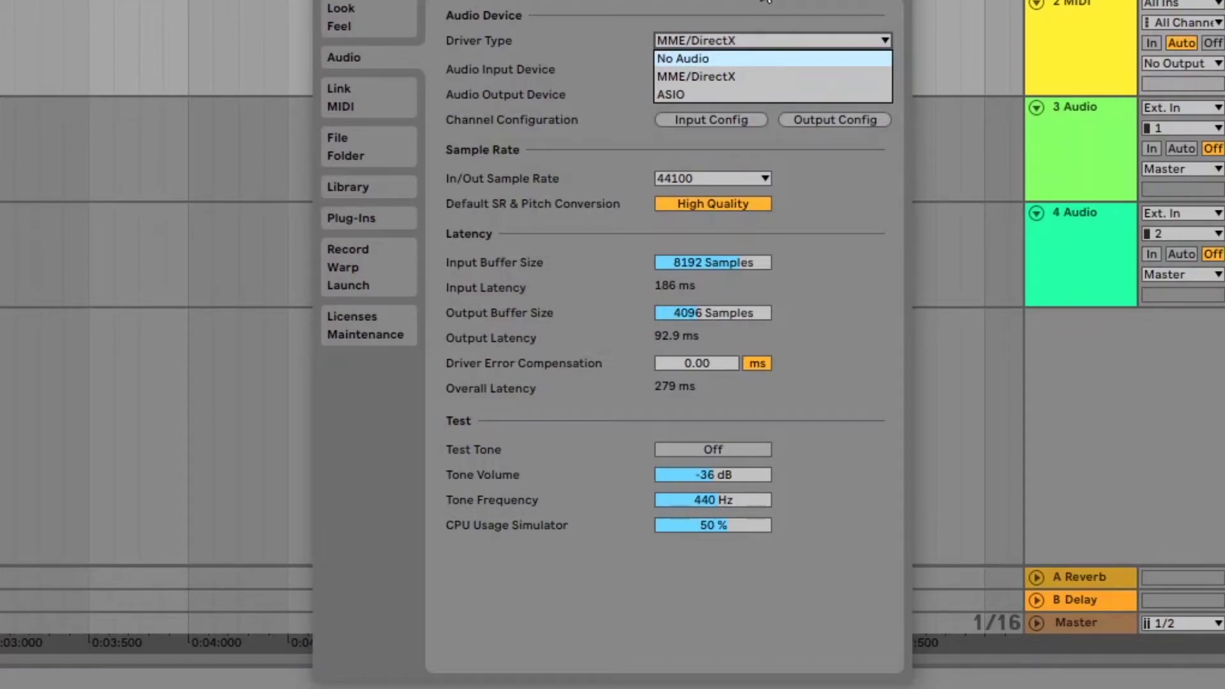
{"action": "left_click", "coordinate": [714, 75]}
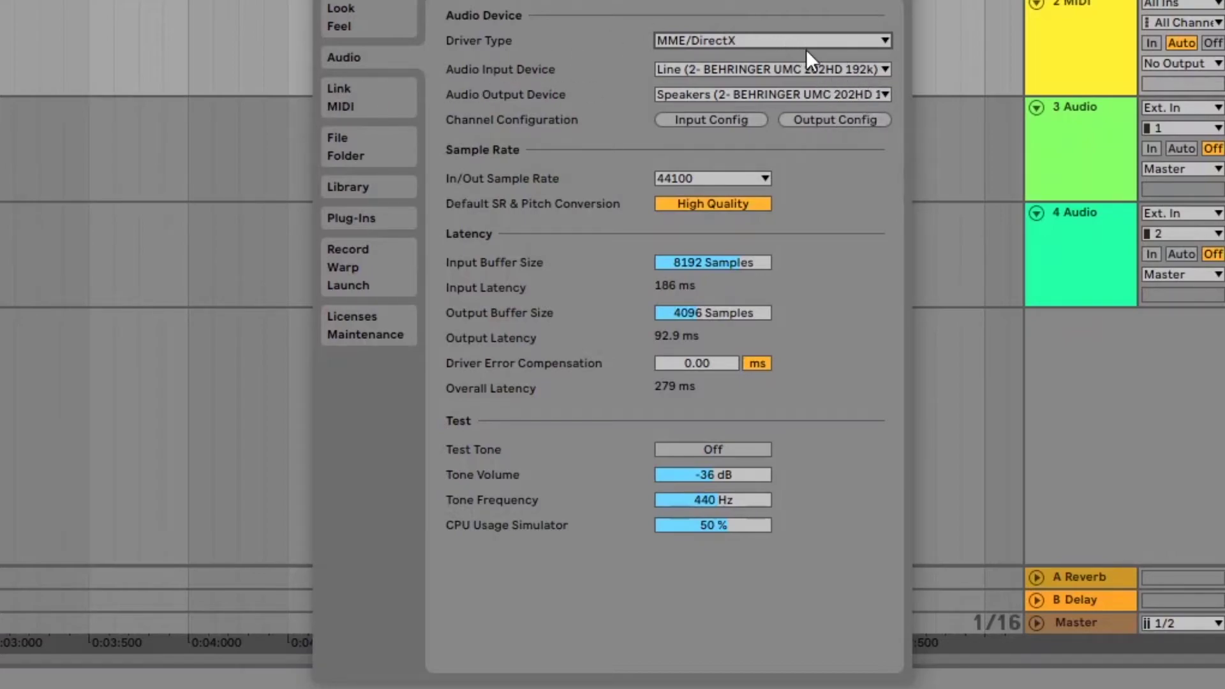
Step: Review the available audio input devices and leave the list without changing the selected device
{"action": "left_click", "coordinate": [886, 69]}
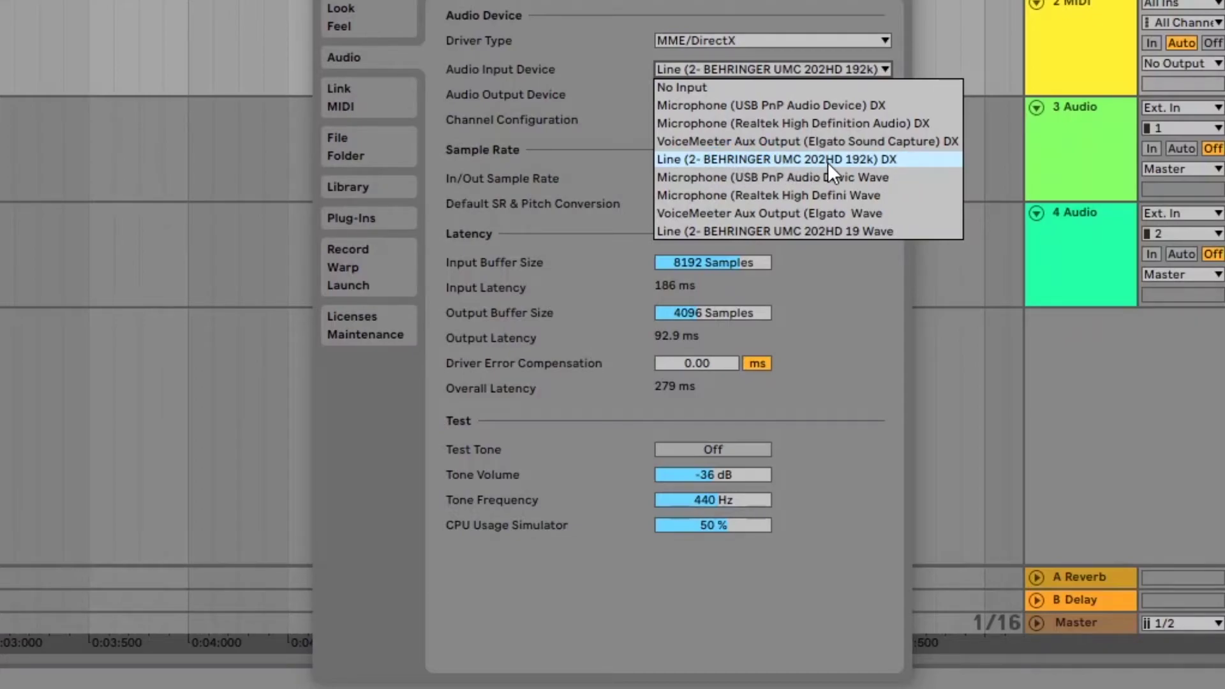
{"action": "key", "text": "Up"}
{"action": "key", "text": "Up"}
{"action": "key", "text": "Up"}
{"action": "key", "text": "Up"}
{"action": "key", "text": "Escape"}
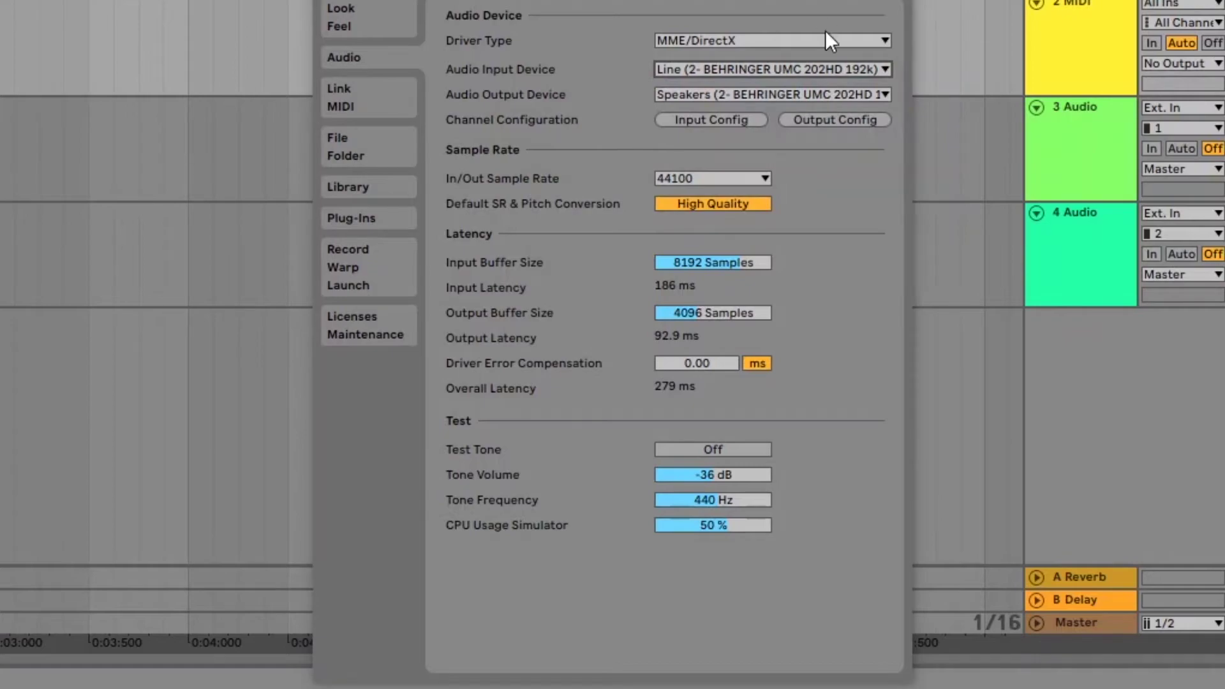
Step: Review the audio output device options, recheck the input options, and close the preferences without changing either device
{"action": "left_click", "coordinate": [889, 91]}
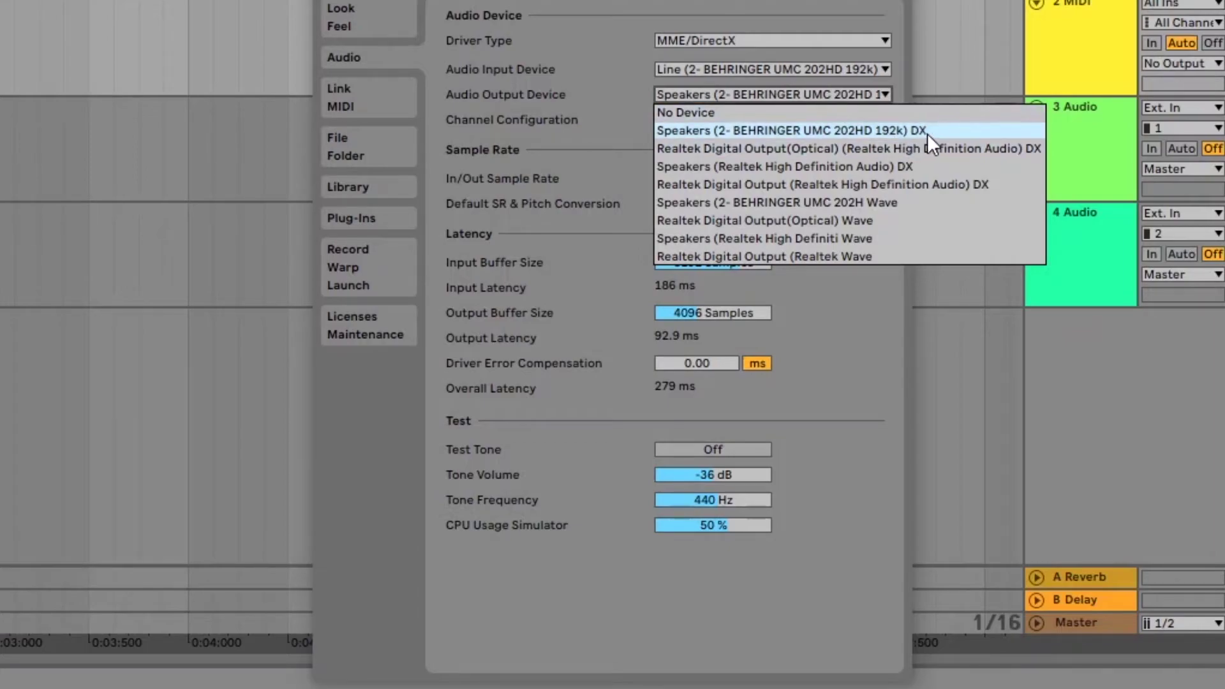
{"action": "left_click", "coordinate": [882, 70]}
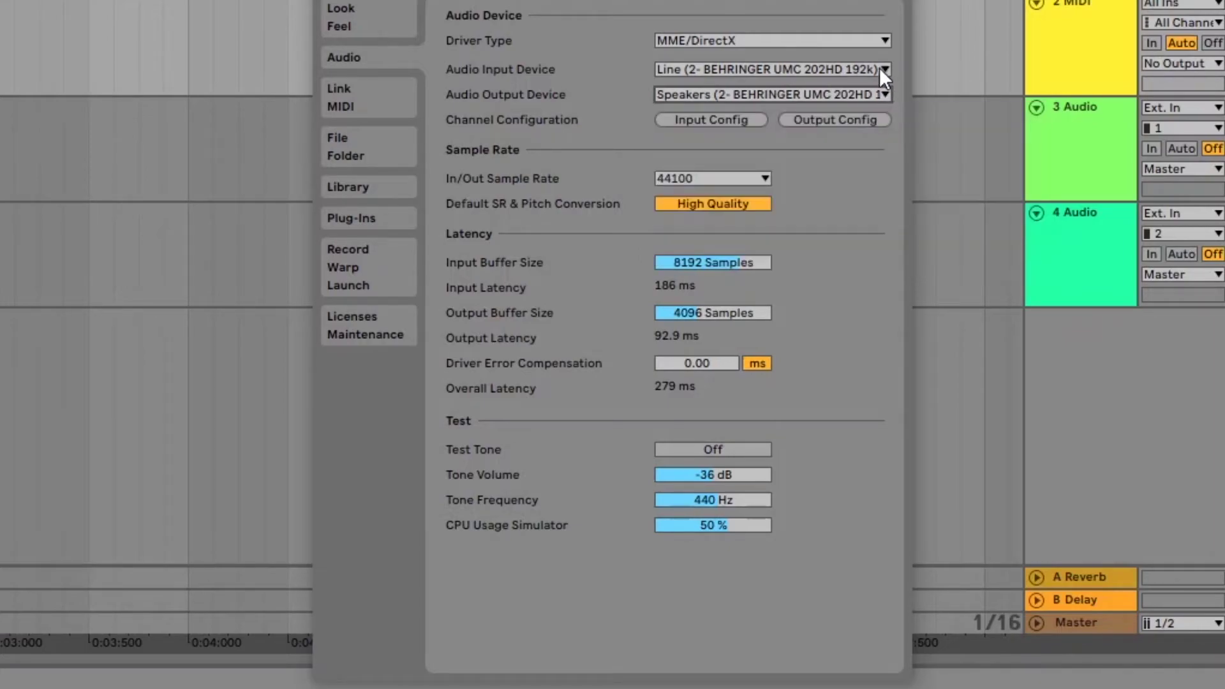
{"action": "left_click", "coordinate": [880, 69]}
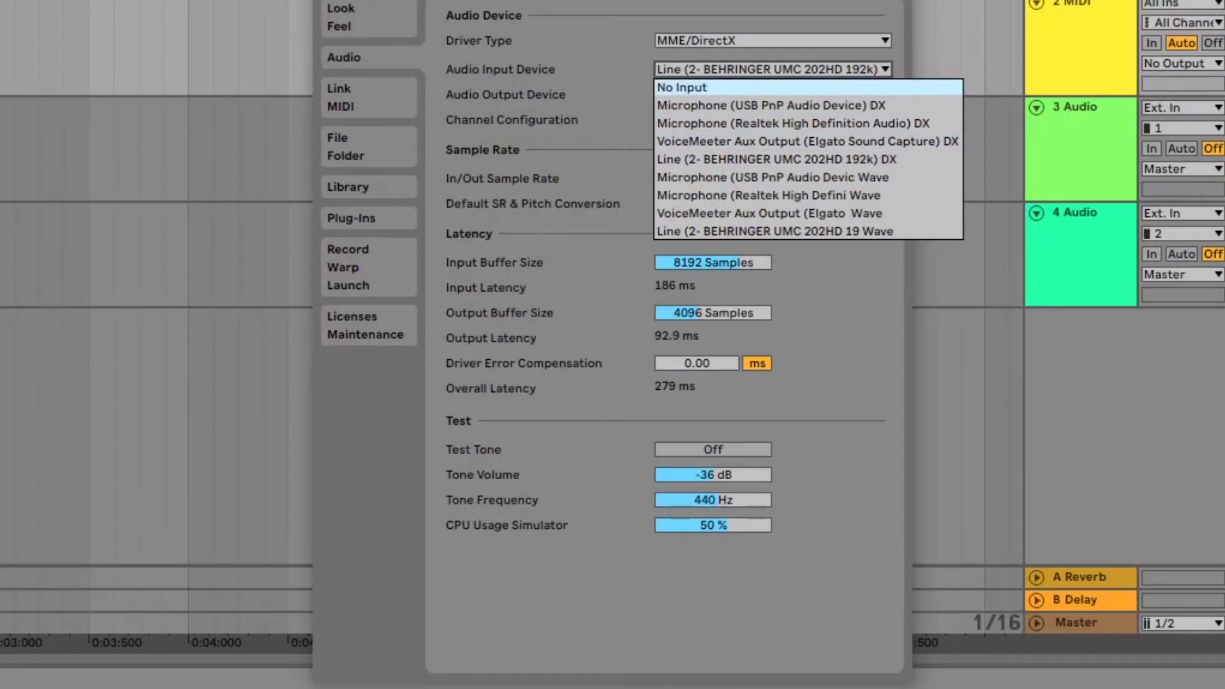
{"action": "key", "text": "Escape"}
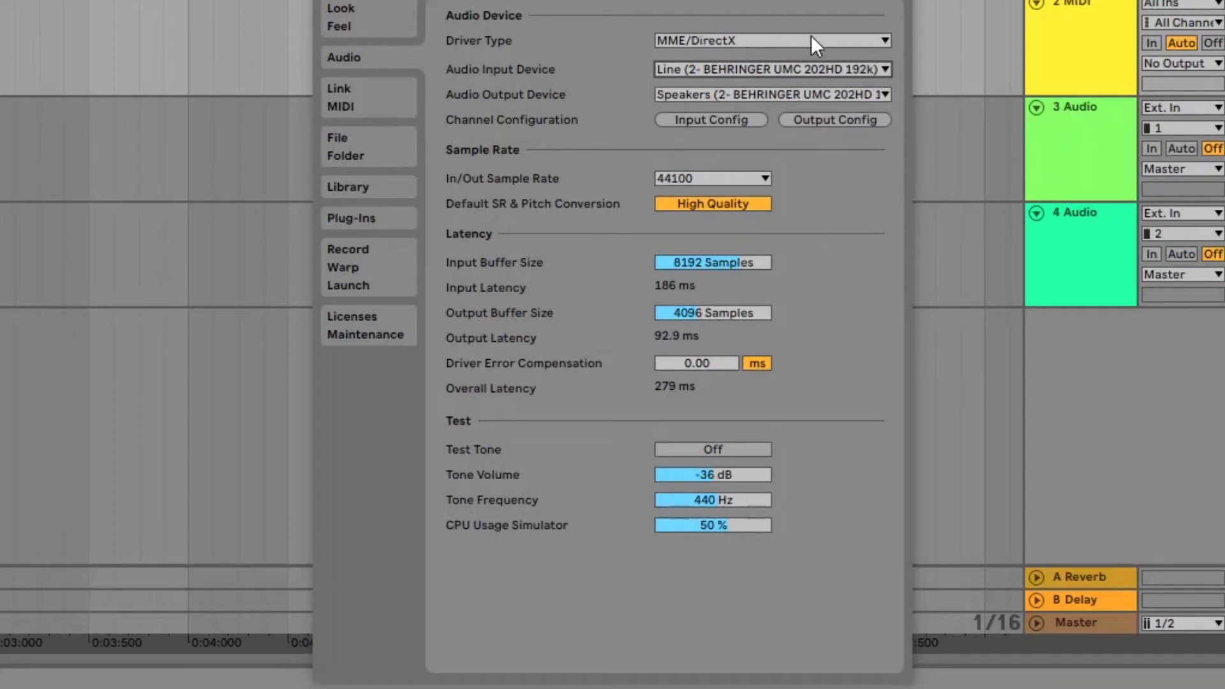
{"action": "left_click_drag", "start_coordinate": [612, 0], "coordinate": [634, 0]}
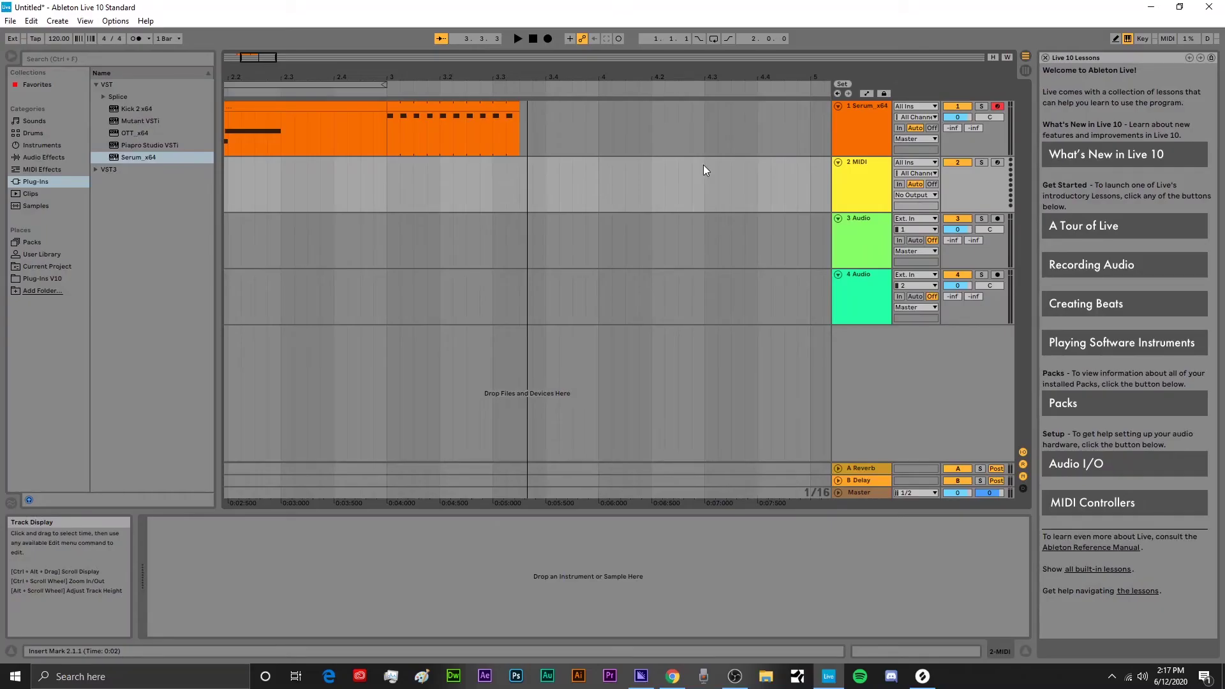
{"action": "left_click_drag", "start_coordinate": [465, 77], "coordinate": [720, 79]}
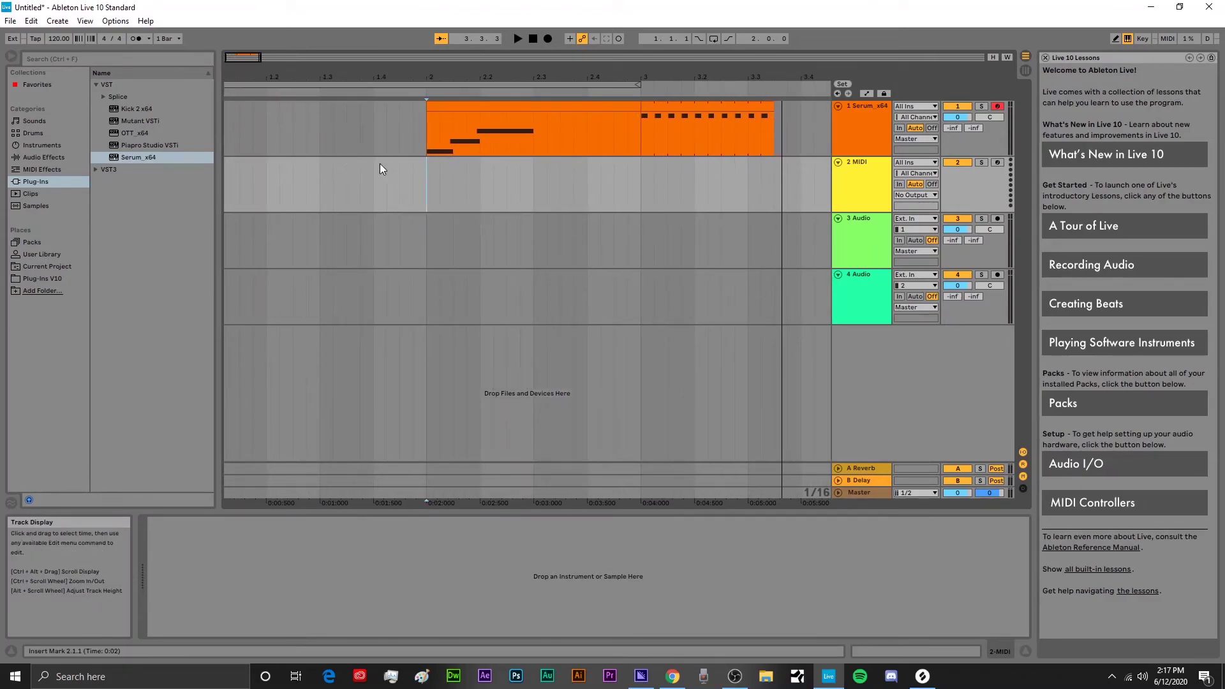
{"action": "left_click", "coordinate": [773, 182]}
{"action": "left_click", "coordinate": [640, 191]}
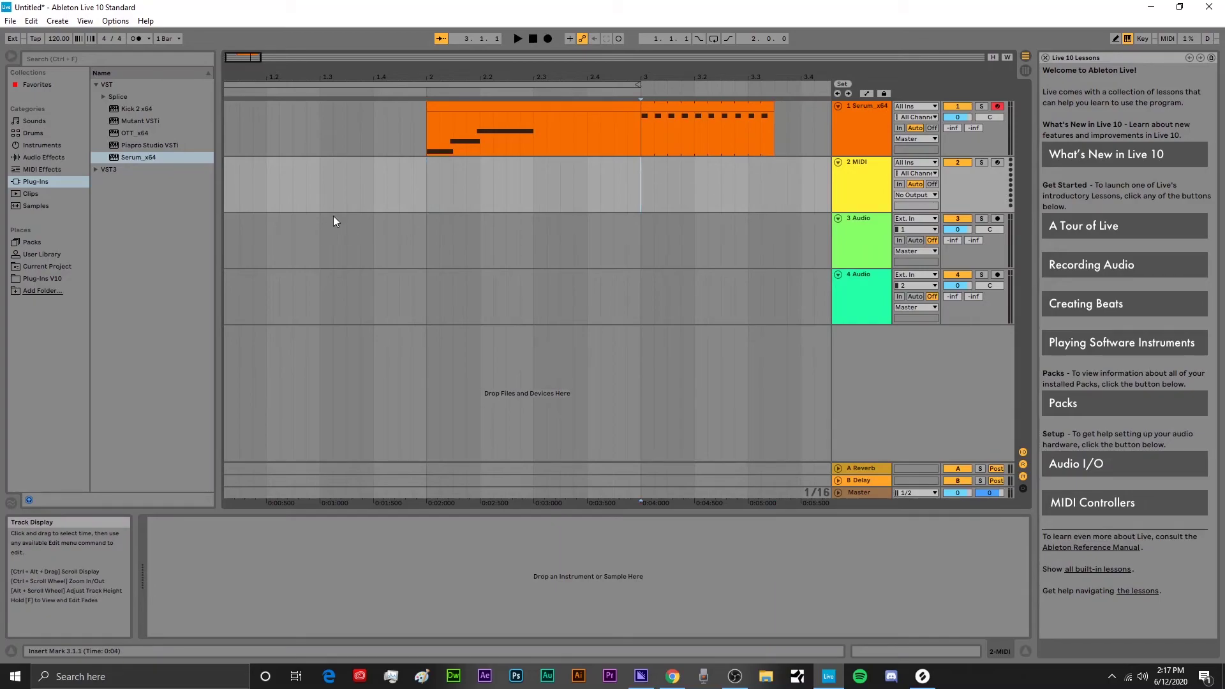
{"action": "left_click", "coordinate": [428, 183]}
Step: Open the saved Live Set "Ducky - Work (Brawlerz Bootleg) (May 25 2020)"
{"action": "left_click", "coordinate": [10, 20]}
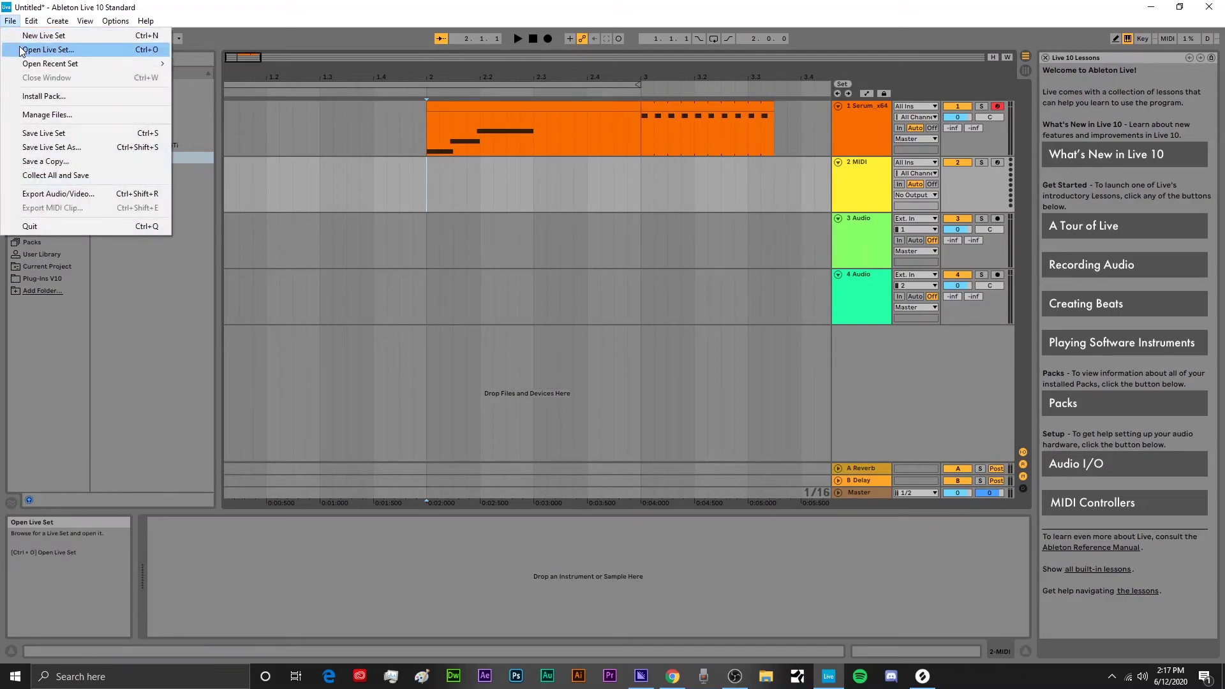
{"action": "left_click", "coordinate": [21, 50]}
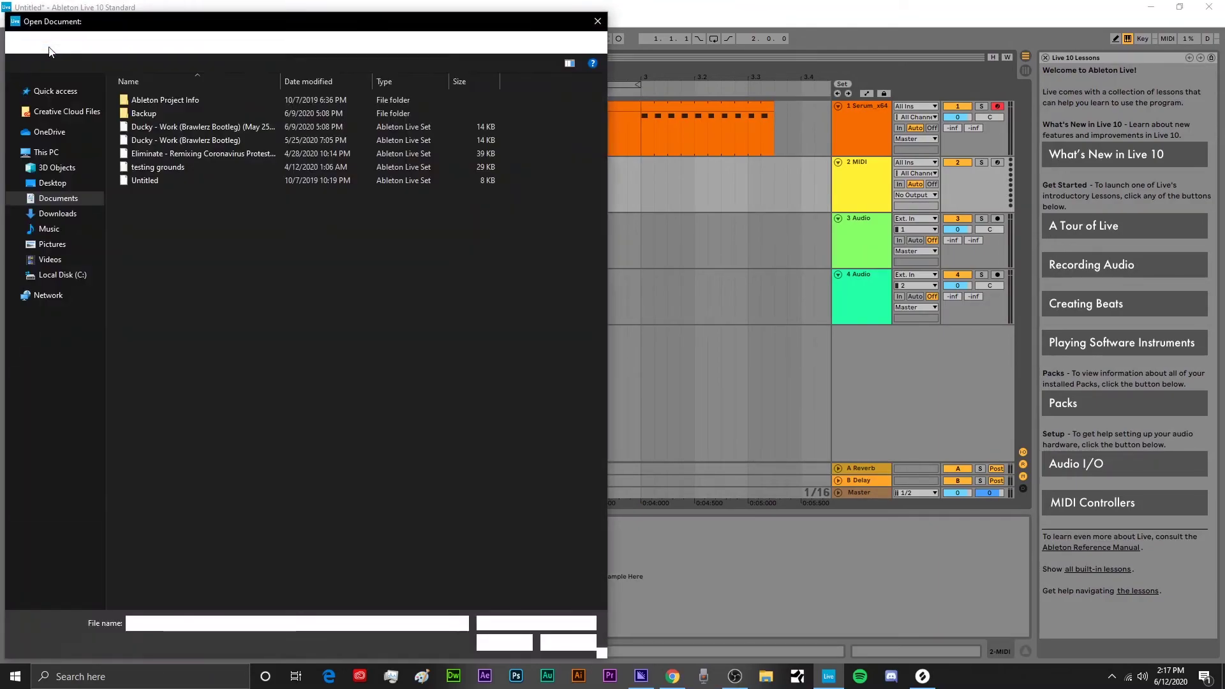
{"action": "double_click", "coordinate": [247, 125]}
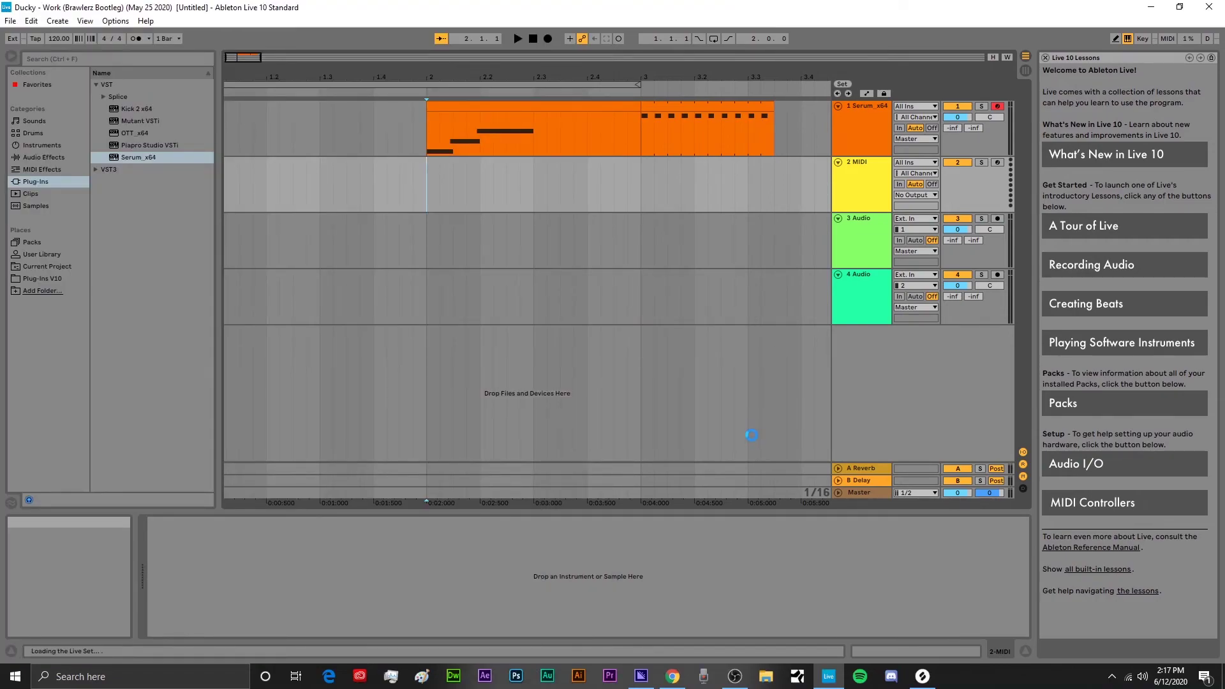